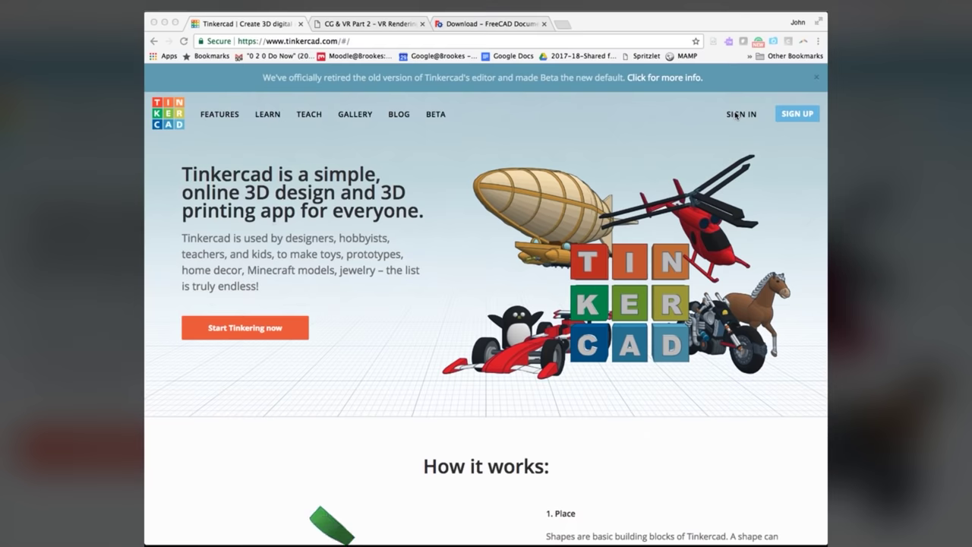
Step: Bring the Chrome window into focus and go to Tinkercad's Autodesk sign-in page
click(734, 117)
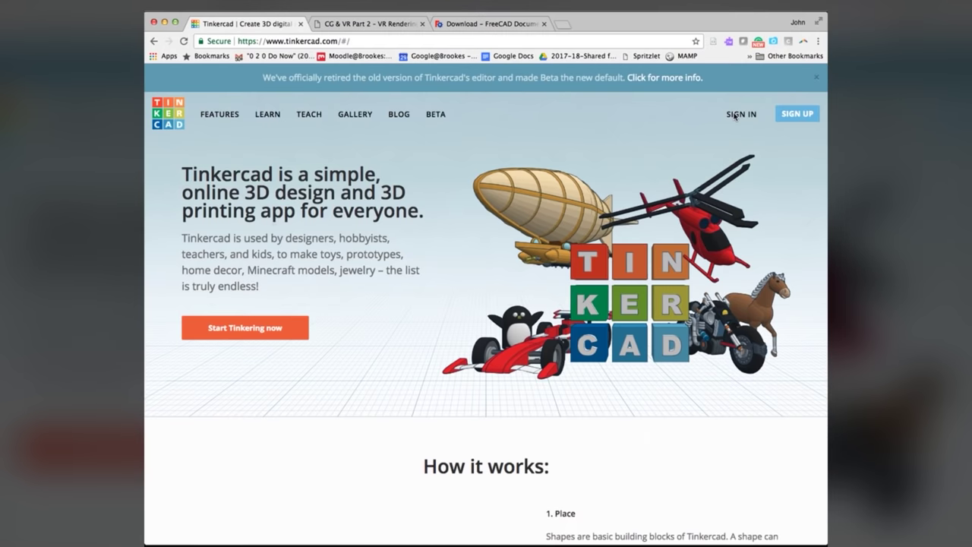
click(742, 116)
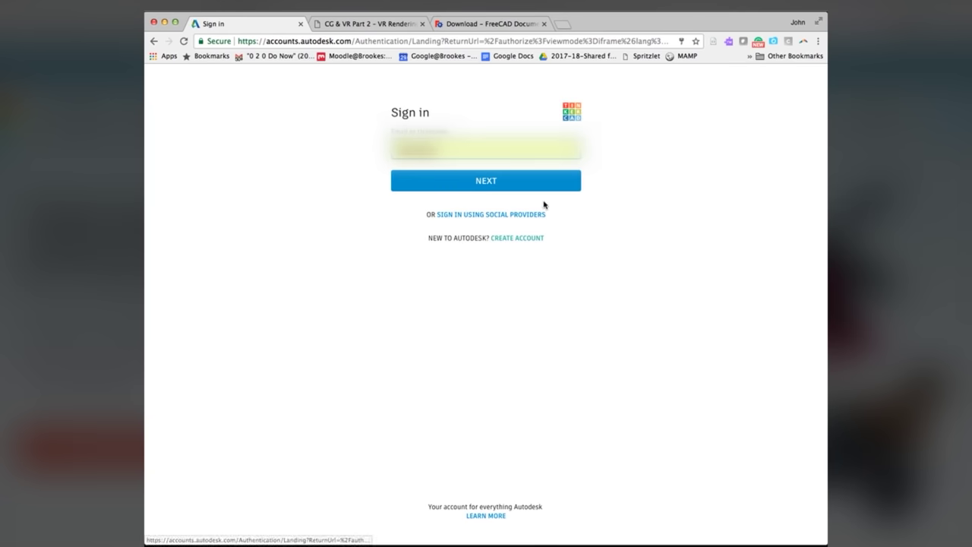
Step: Complete the account sign-in and create a new blank 3D design from the dashboard
click(543, 186)
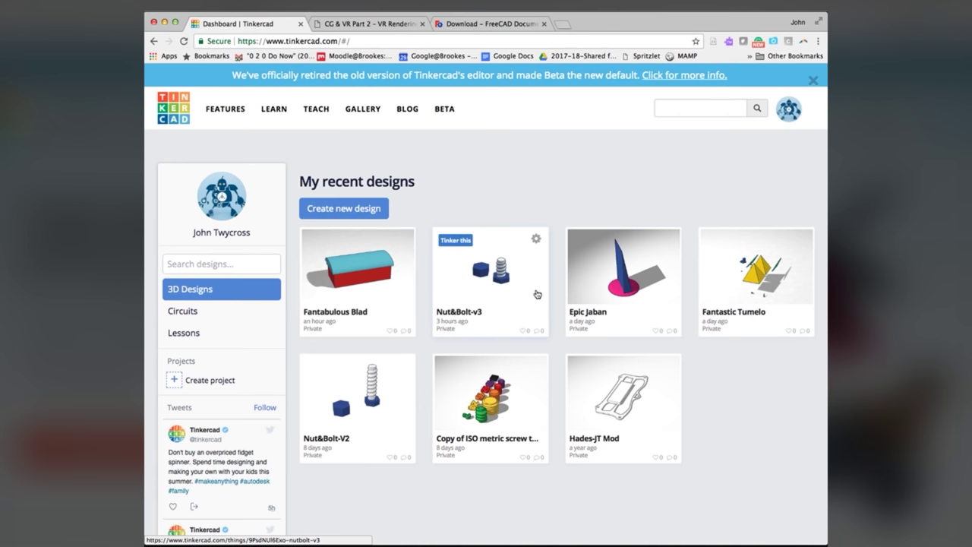
click(335, 210)
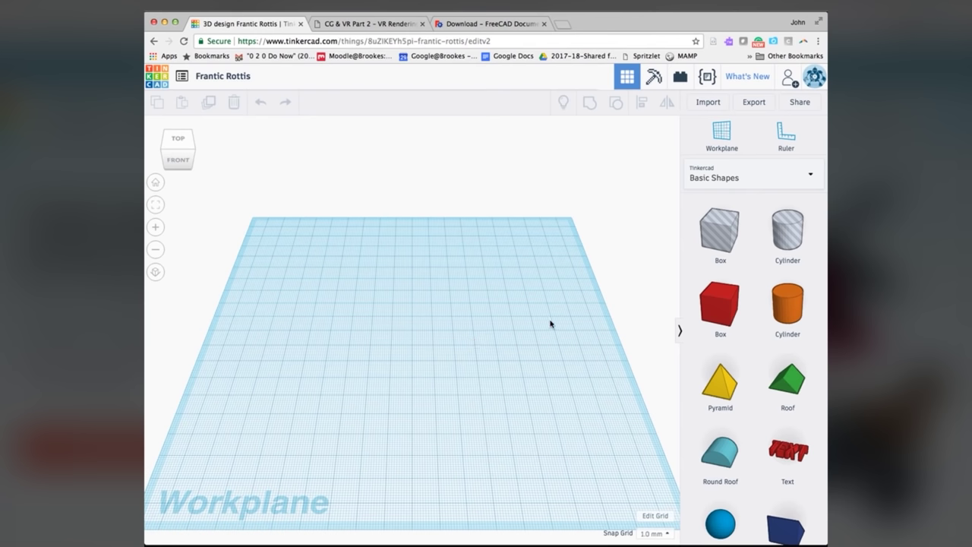
Step: Scroll the Basic Shapes panel down to shapes such as Cone and Polygon
scroll(692, 414, down, 5)
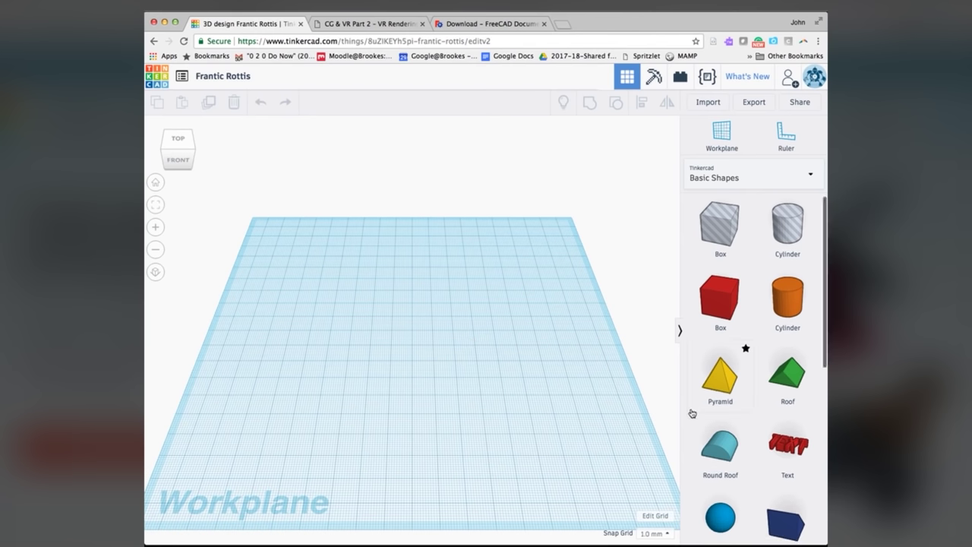
scroll(692, 413, down, 2)
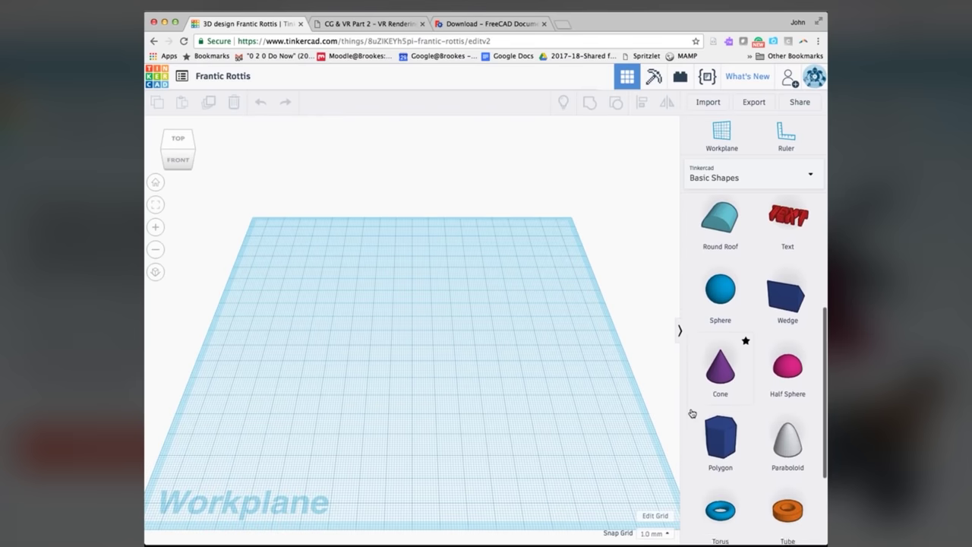
scroll(692, 413, up, 4)
scroll(693, 413, down, 3)
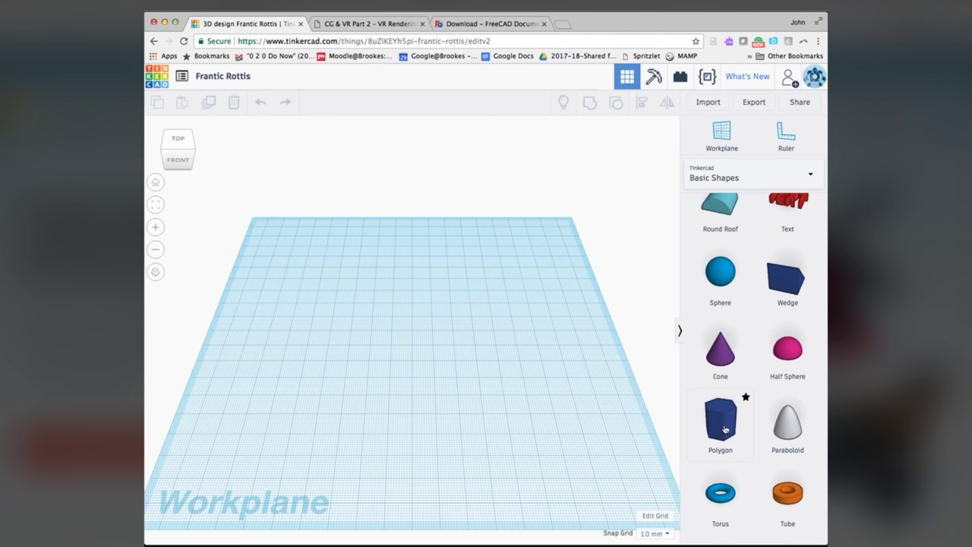
Step: Place a Polygon on the workplane and set it to 12 sides
drag(724, 429, 401, 344)
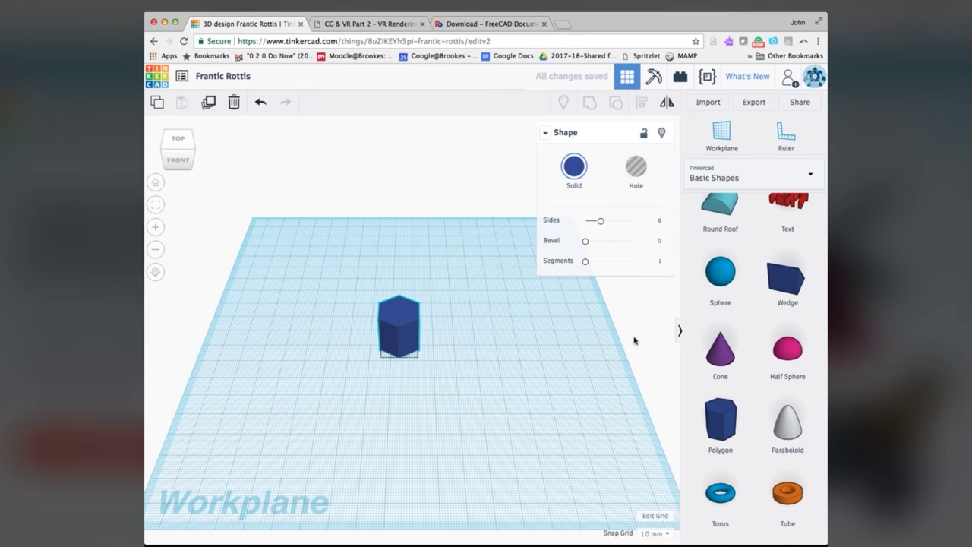
right_drag(633, 345, 554, 313)
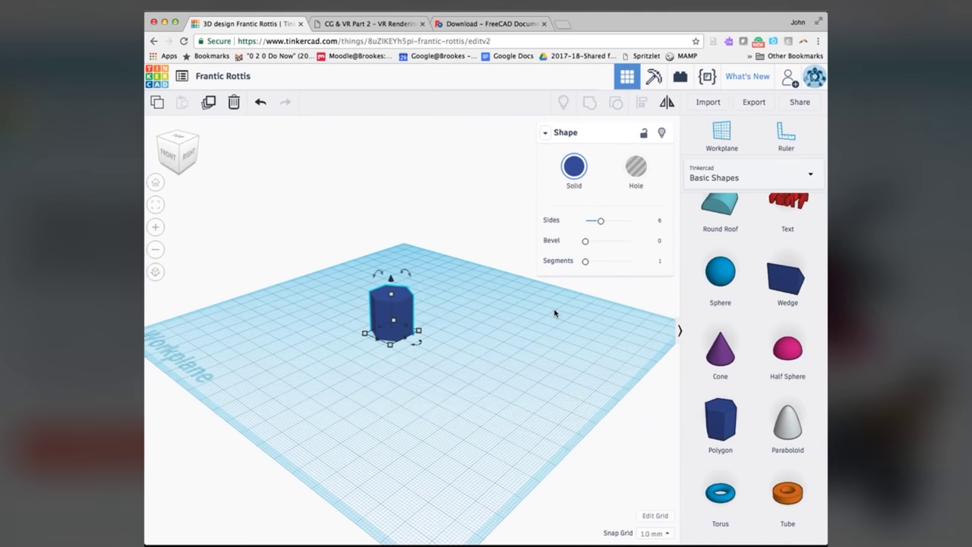
click(660, 221)
text(12)
key(Return)
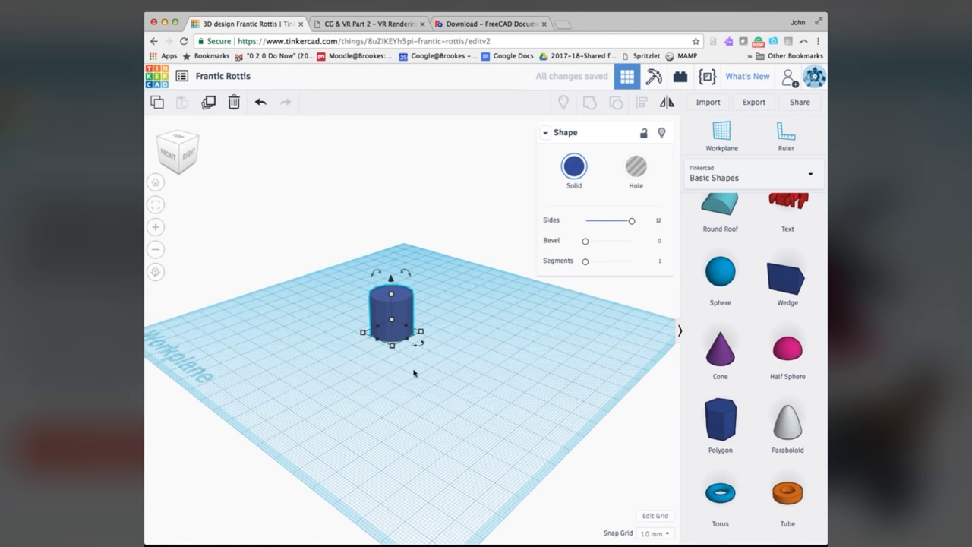
Step: Change the polygon back to 6 sides, forming a hexagonal prism
right_drag(417, 384, 427, 451)
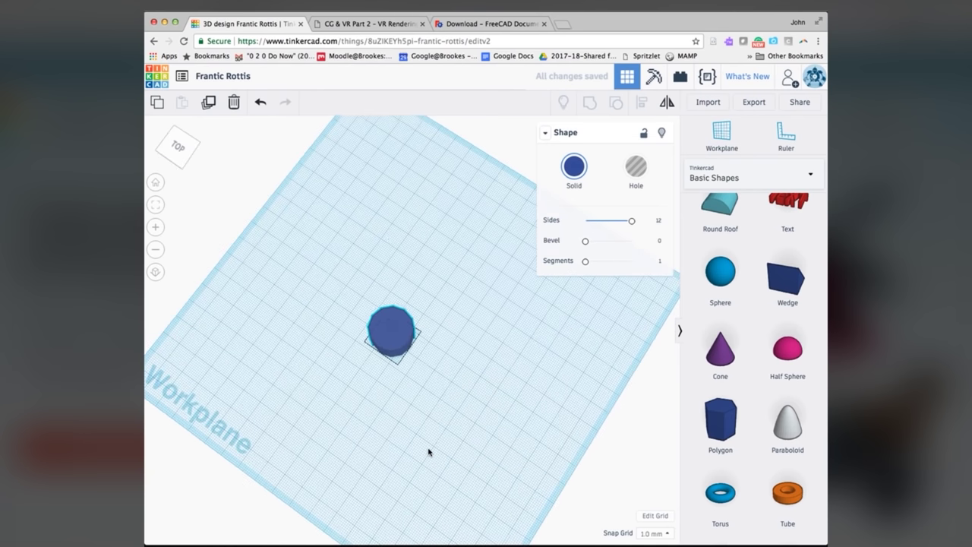
click(659, 221)
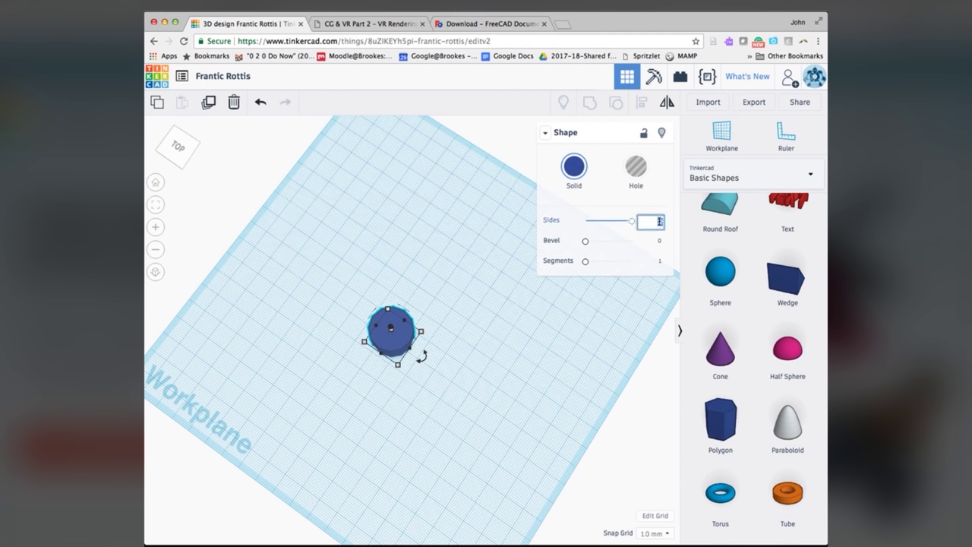
text(6)
key(Return)
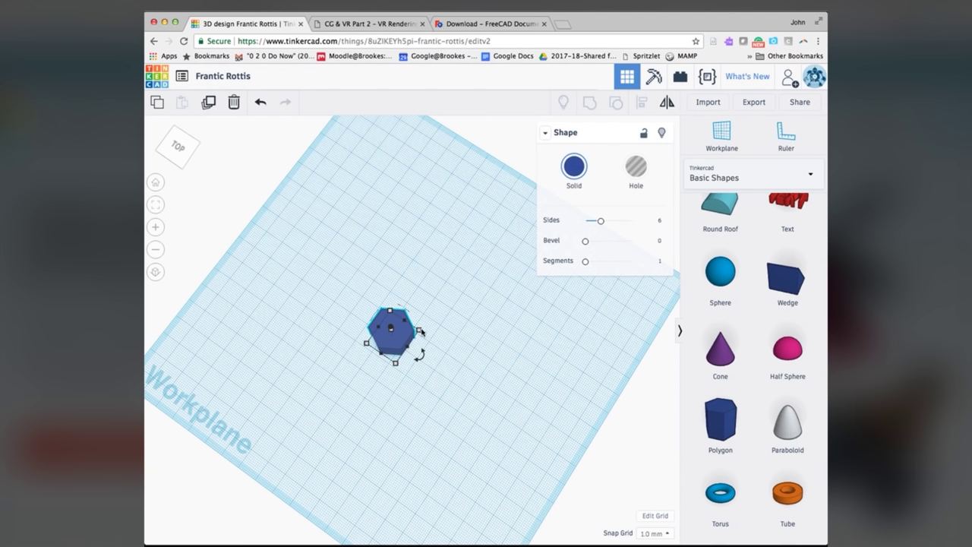
scroll(420, 332, down, 3)
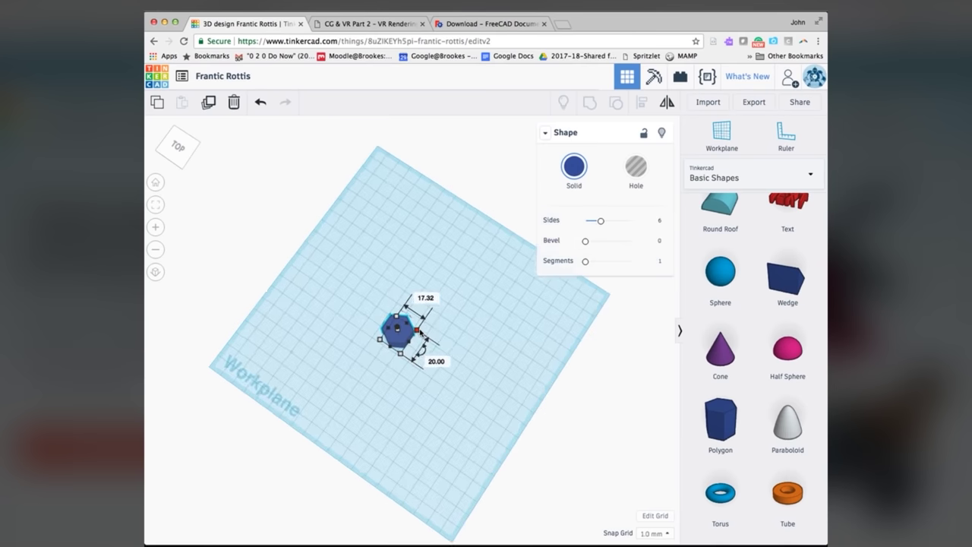
scroll(420, 332, up, 4)
scroll(420, 332, up, 3)
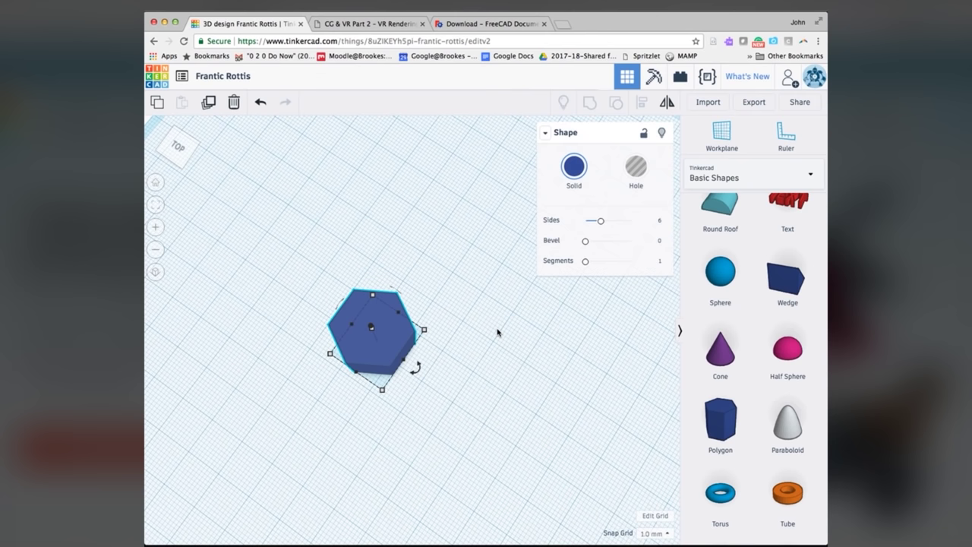
right_drag(498, 332, 448, 246)
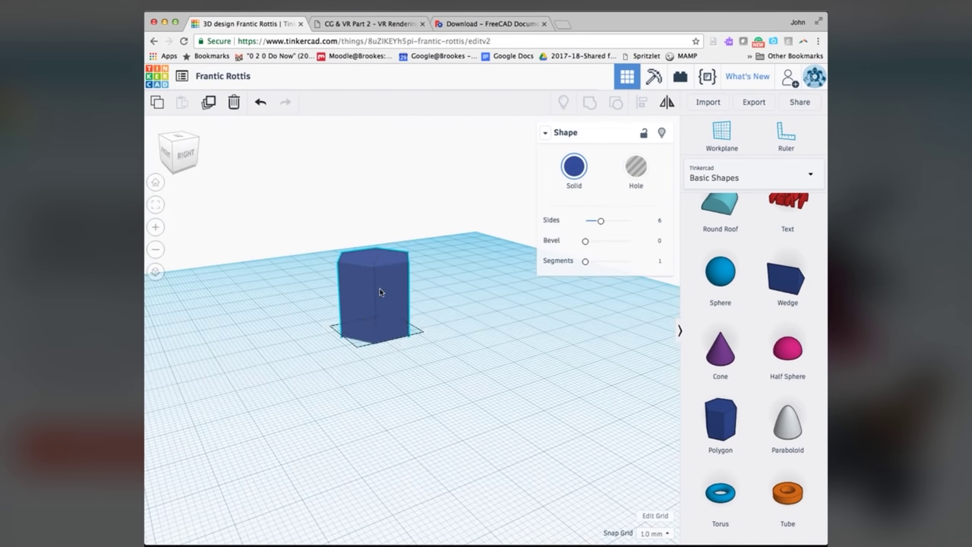
mouse_move(422, 334)
drag(423, 333, 456, 378)
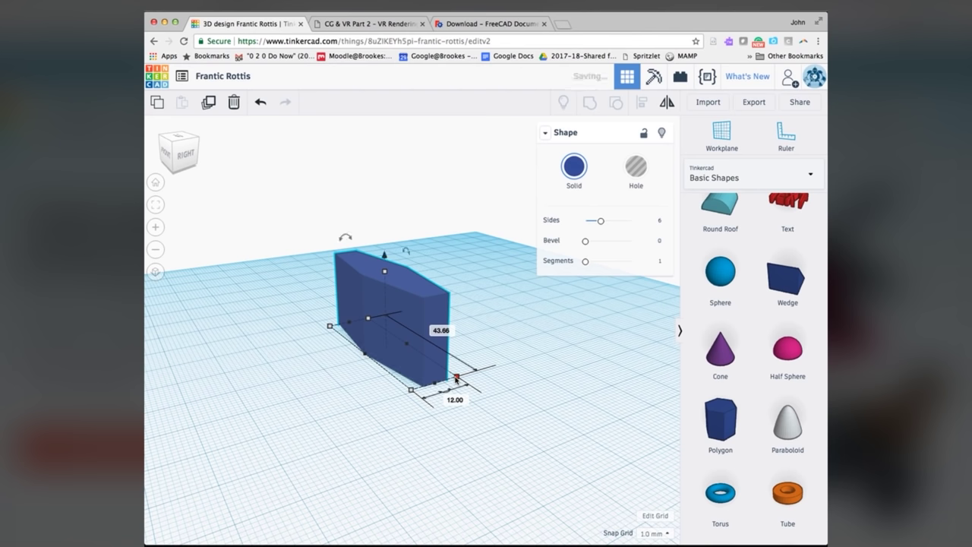
click(455, 400)
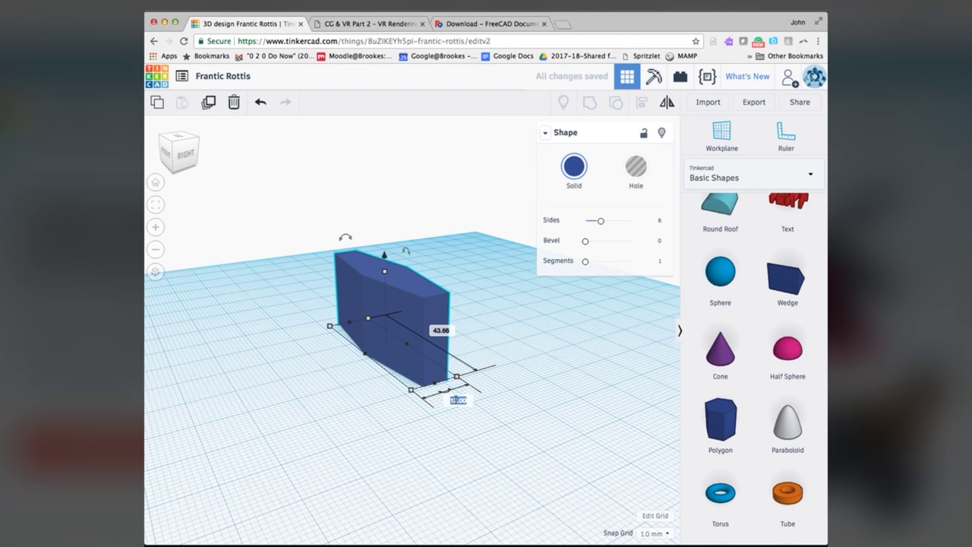
text(48)
key(Return)
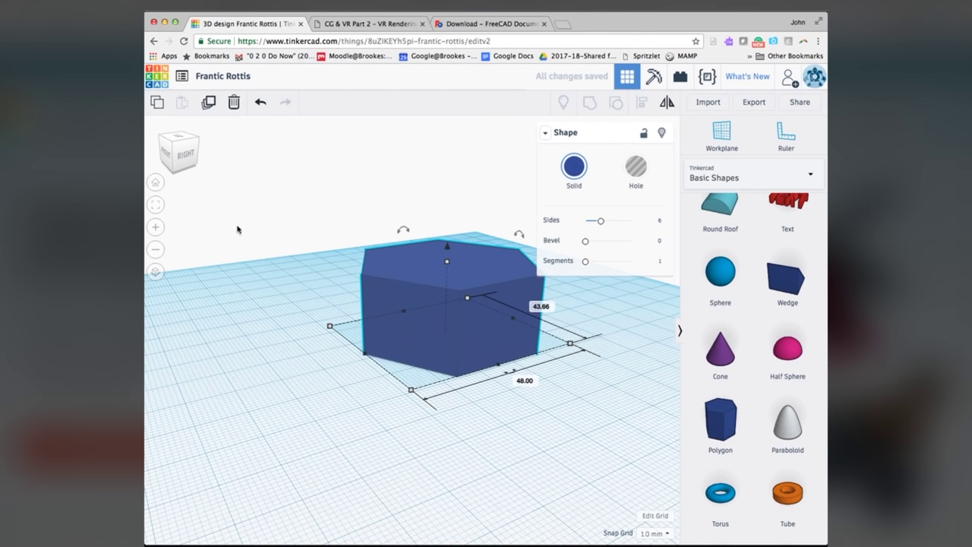
click(260, 103)
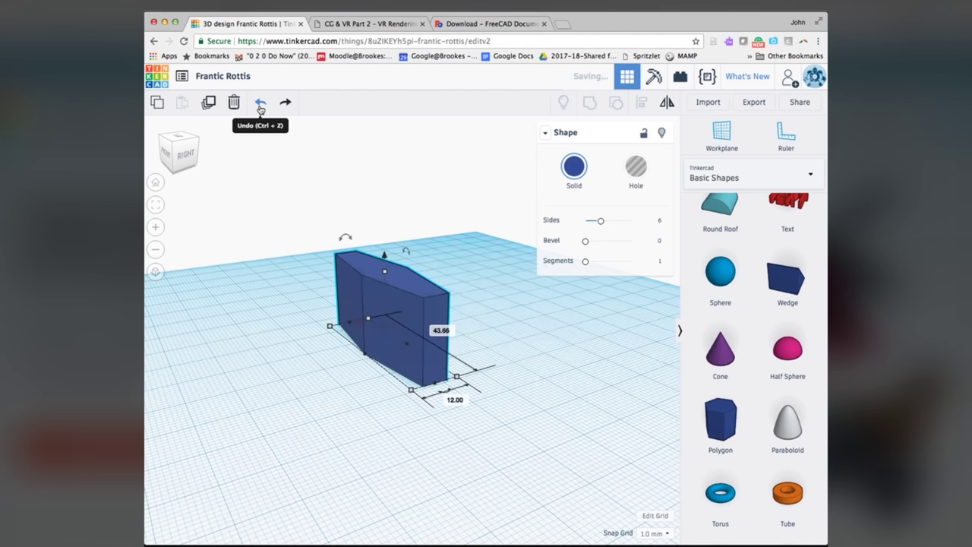
click(260, 103)
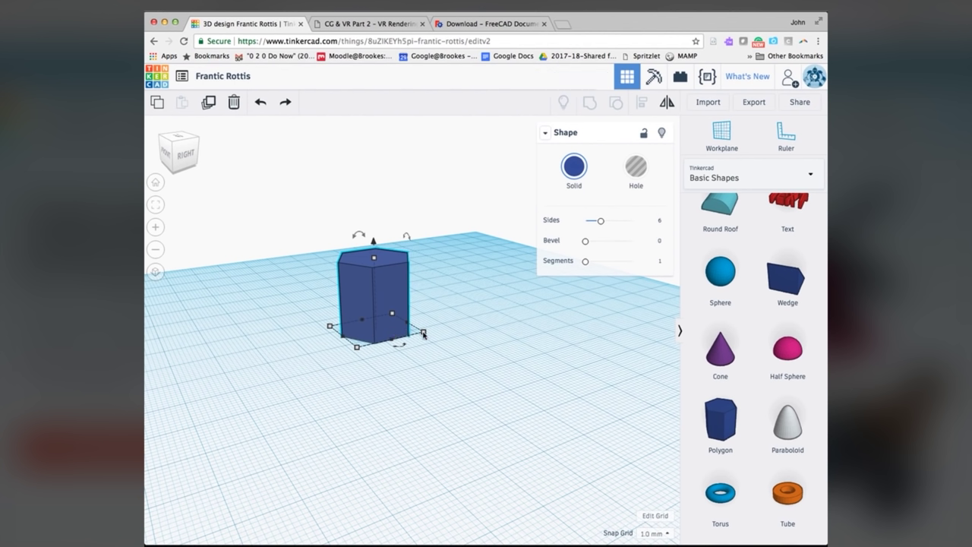
mouse_move(424, 334)
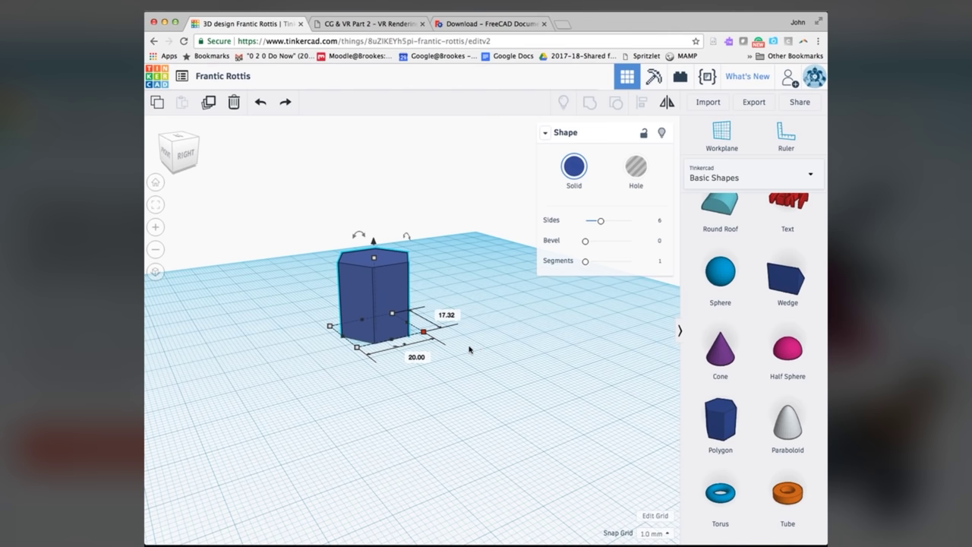
right_drag(464, 364, 436, 393)
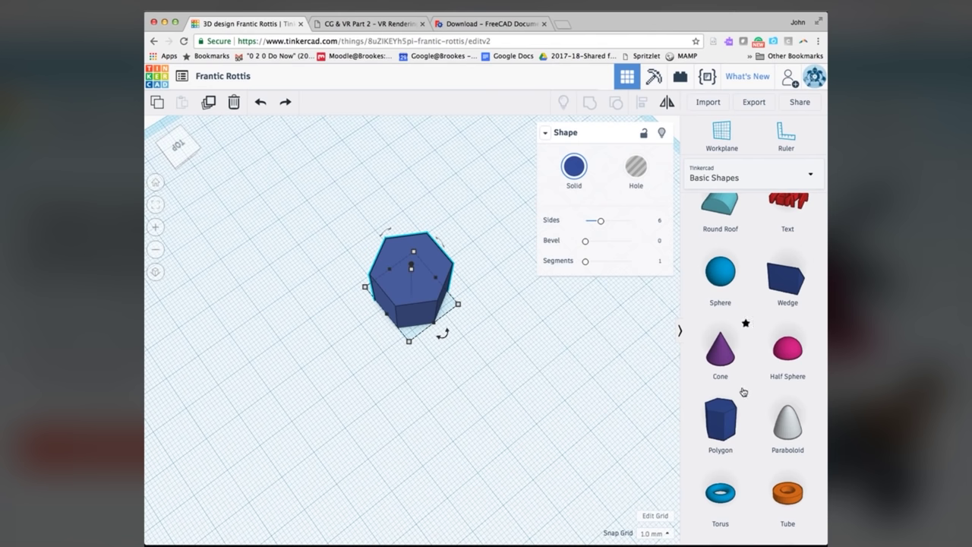
Step: Open the Basic Shapes dropdown to list the Tinkercad, Community and Your Collection sets
scroll(743, 393, down, 3)
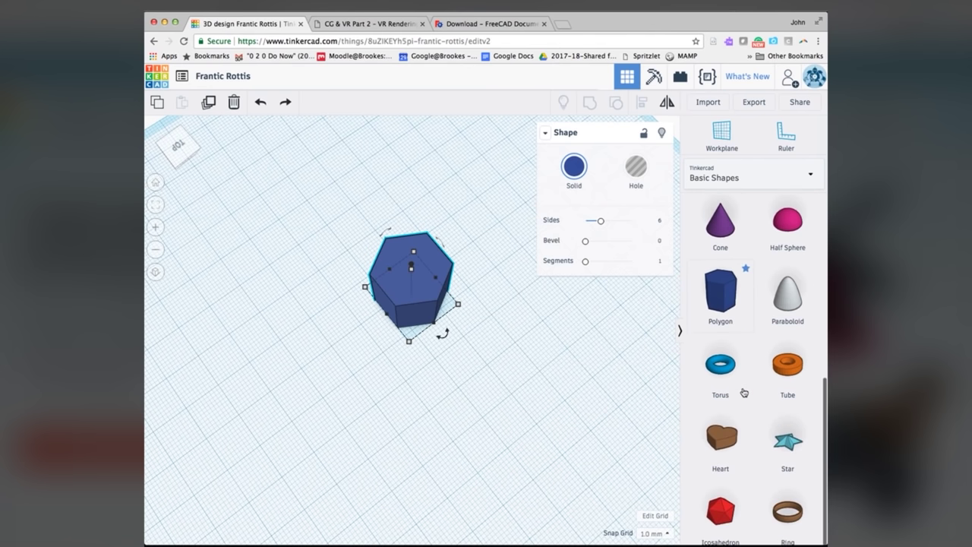
scroll(743, 393, up, 10)
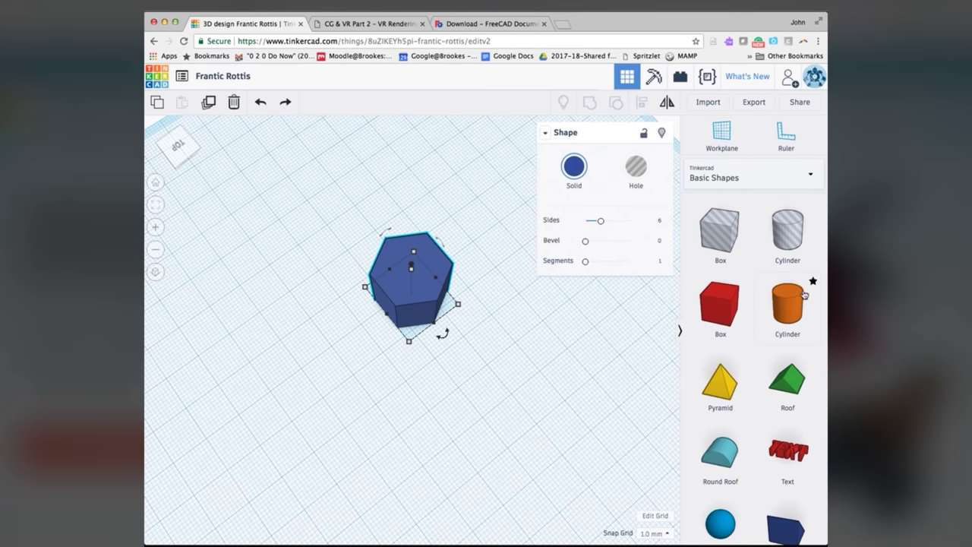
click(810, 184)
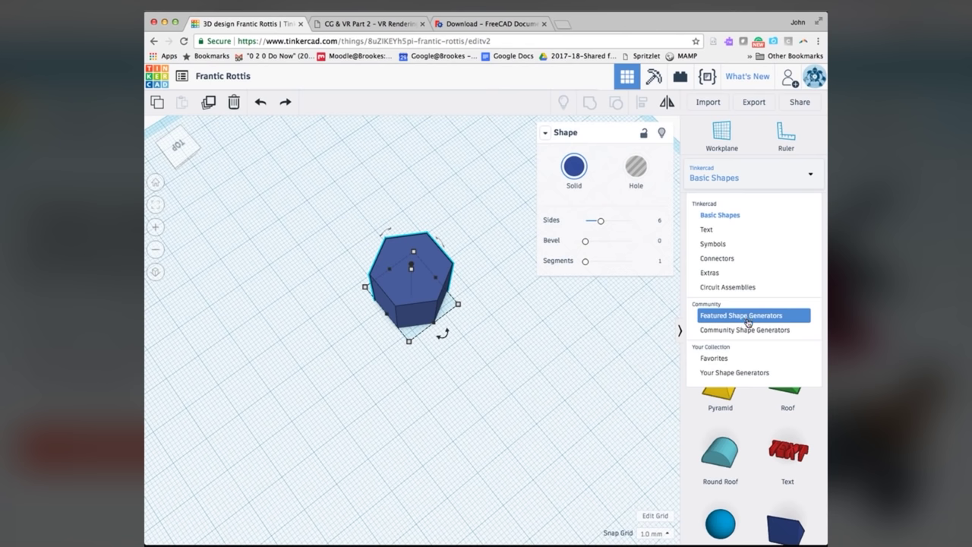
Step: Switch the library to Featured Shape Generators and scroll to Metric gear and ISO metric thread
click(748, 317)
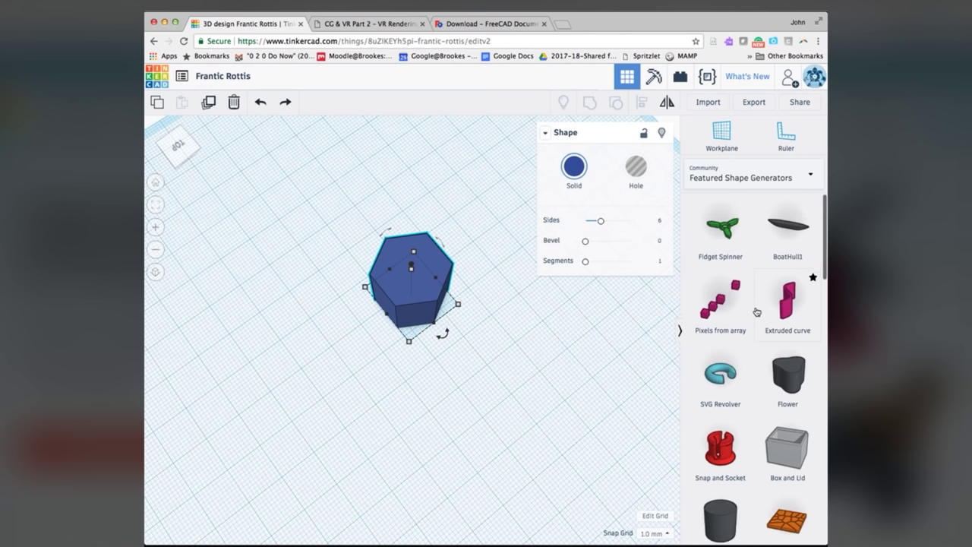
scroll(757, 312, down, 5)
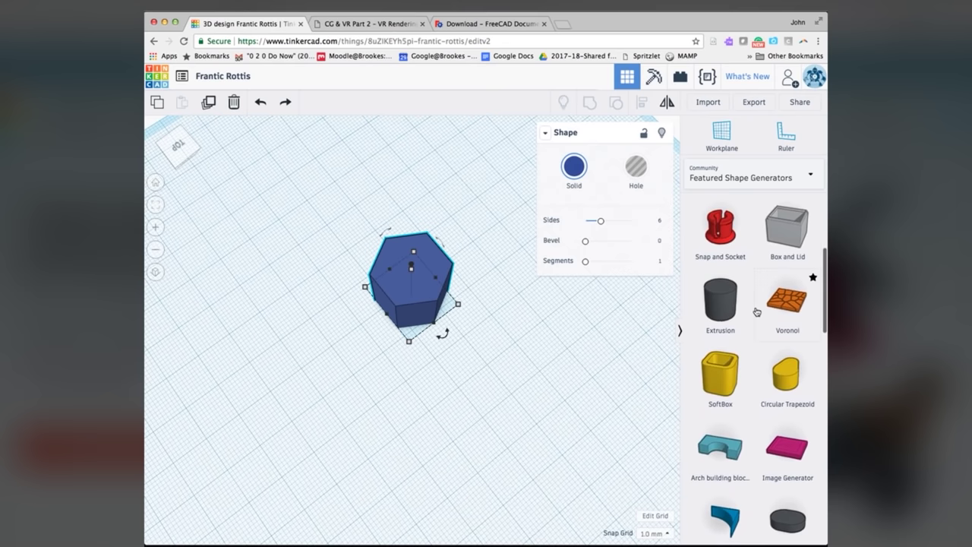
scroll(756, 312, down, 6)
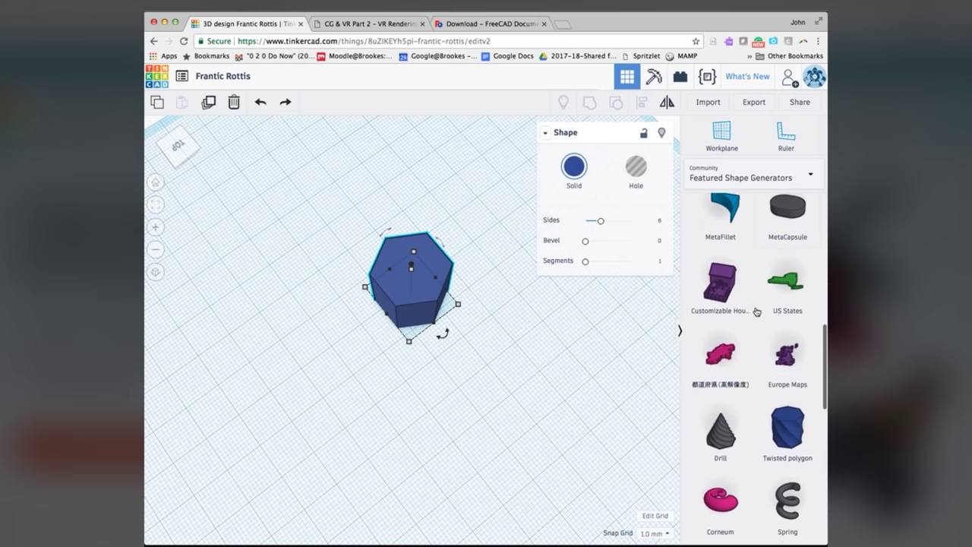
scroll(757, 311, down, 4)
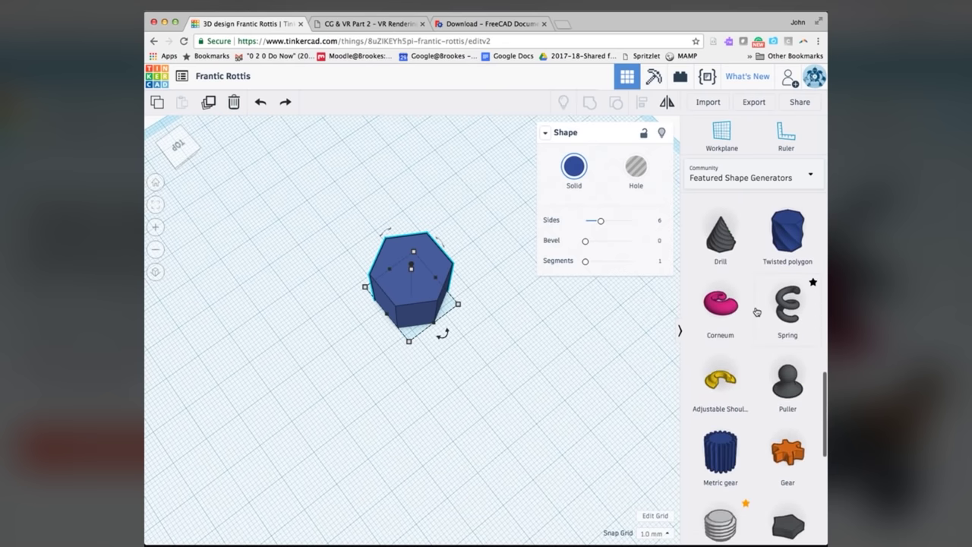
scroll(756, 312, down, 10)
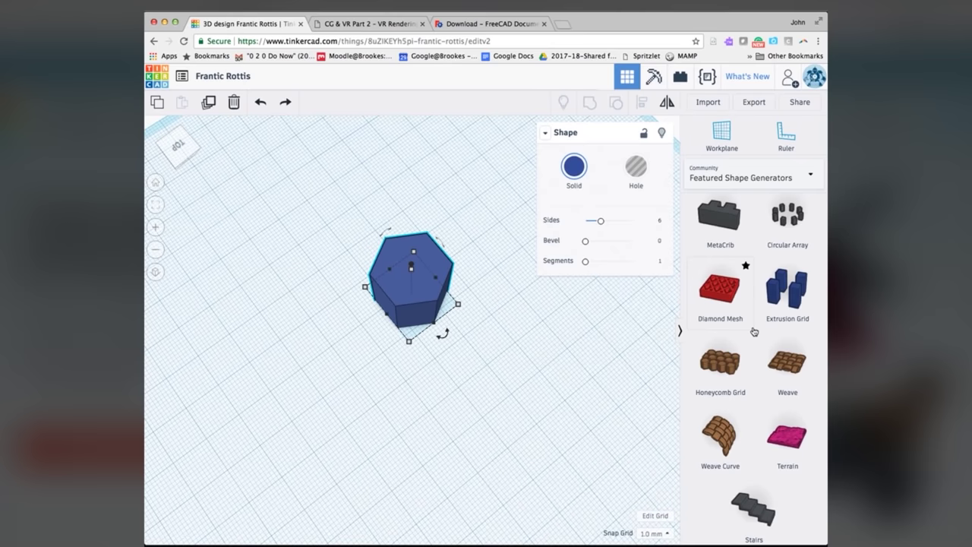
scroll(754, 332, up, 4)
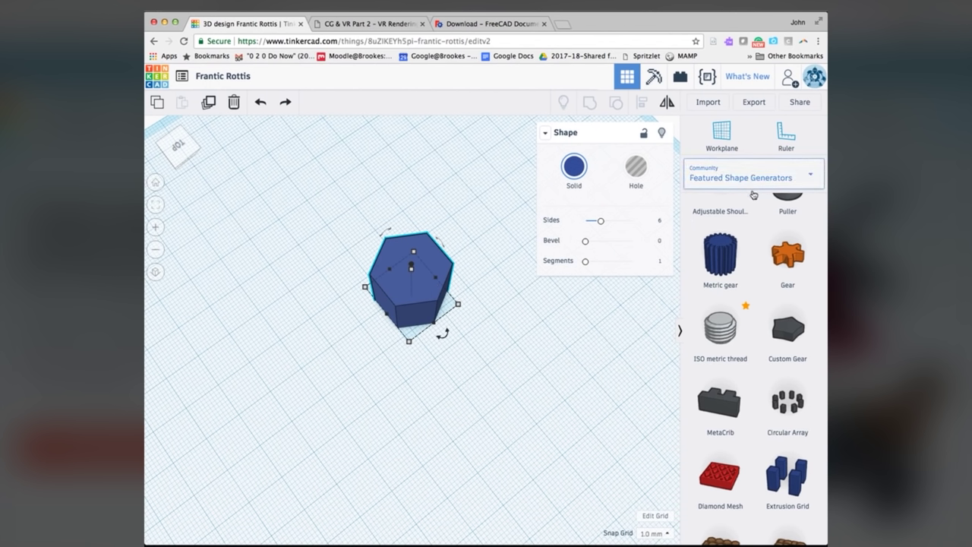
Step: Place an ISO metric thread (diameter 12, pitch 1.5, 5 rotations) and move it into the hexagon
click(724, 338)
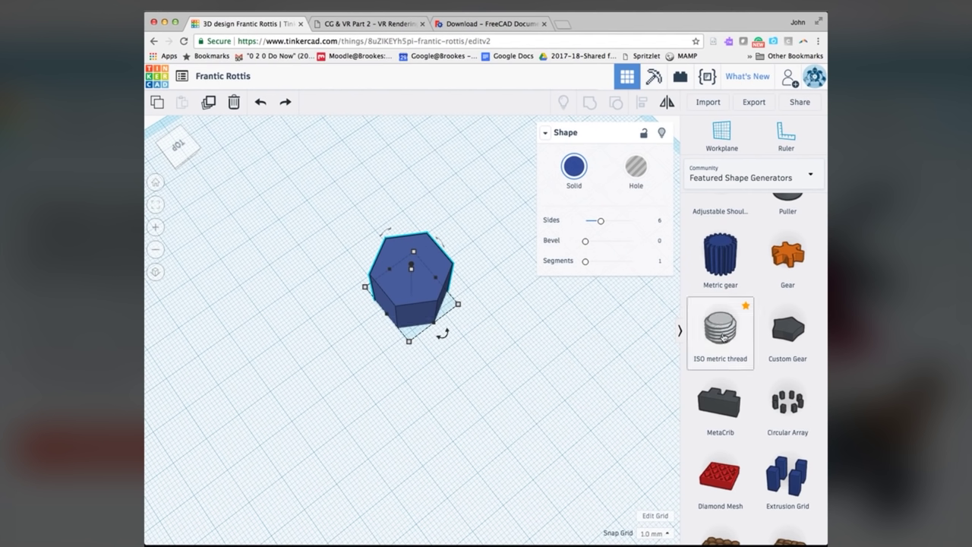
click(514, 363)
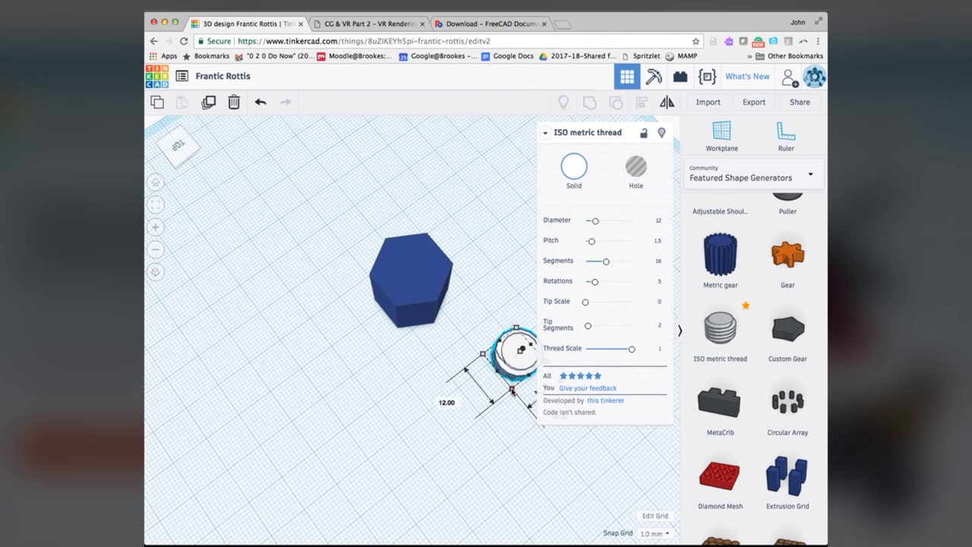
drag(520, 365, 407, 300)
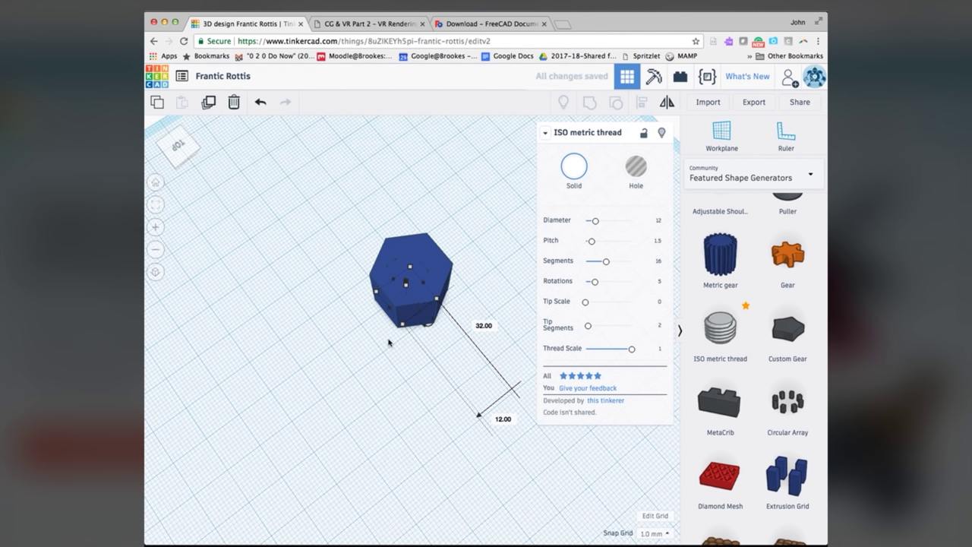
Step: Select the thread and try raising it above the hexagon, then undo the move
right_drag(386, 345, 447, 285)
click(369, 306)
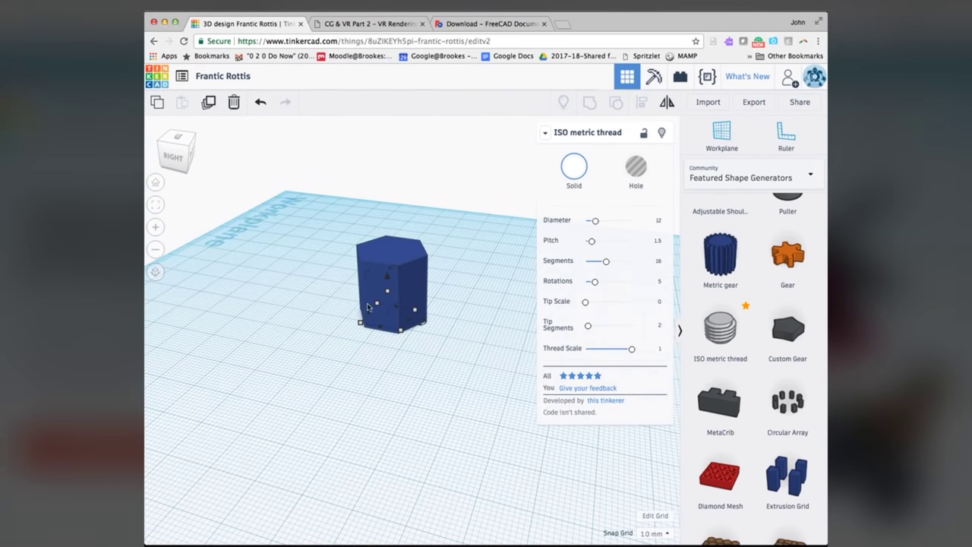
drag(387, 276, 374, 46)
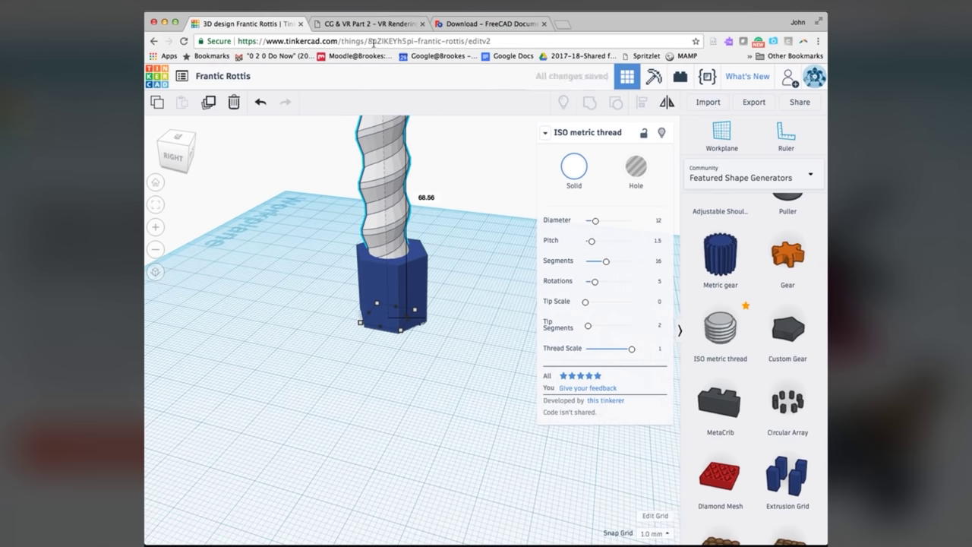
key(super+z)
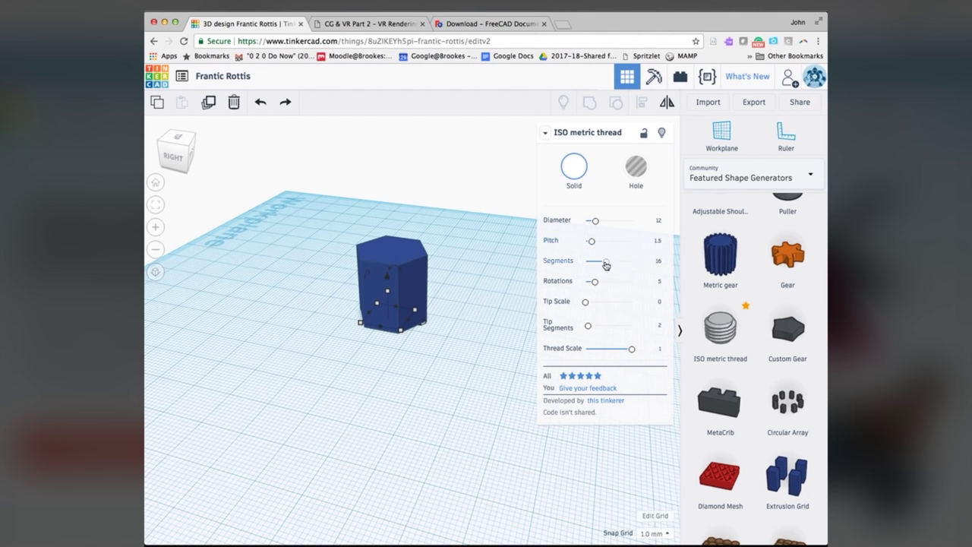
Step: Try 32 segments and revert to 16, then set the thread's rotations to 20
drag(606, 264, 633, 263)
key(ctrl+z)
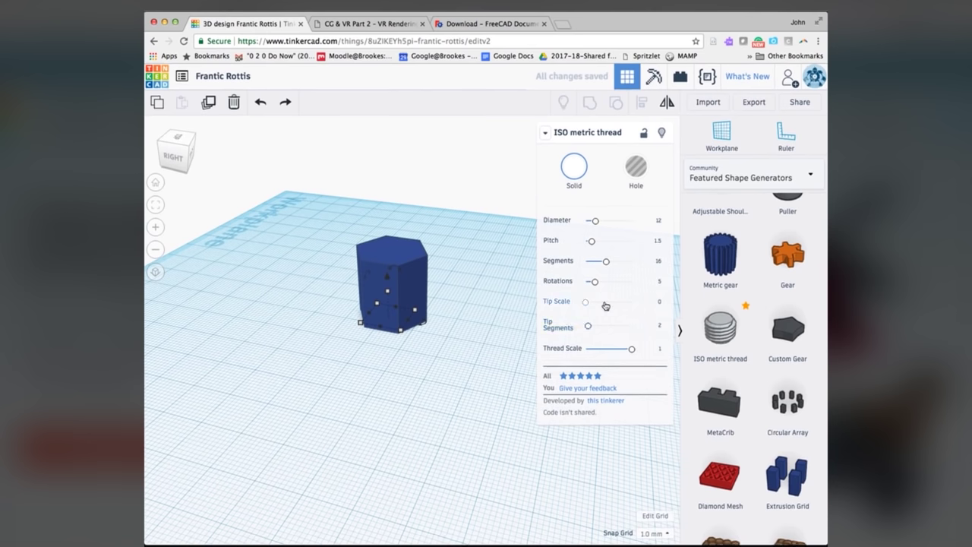
drag(594, 282, 651, 275)
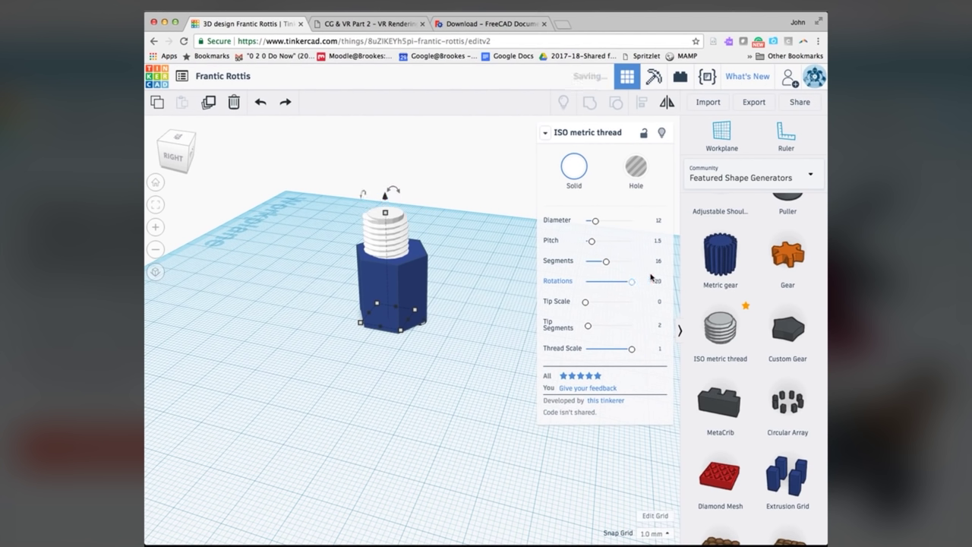
Step: Nudge and lower the thread so it sits centred inside the hexagonal prism
click(463, 315)
right_drag(460, 321, 405, 312)
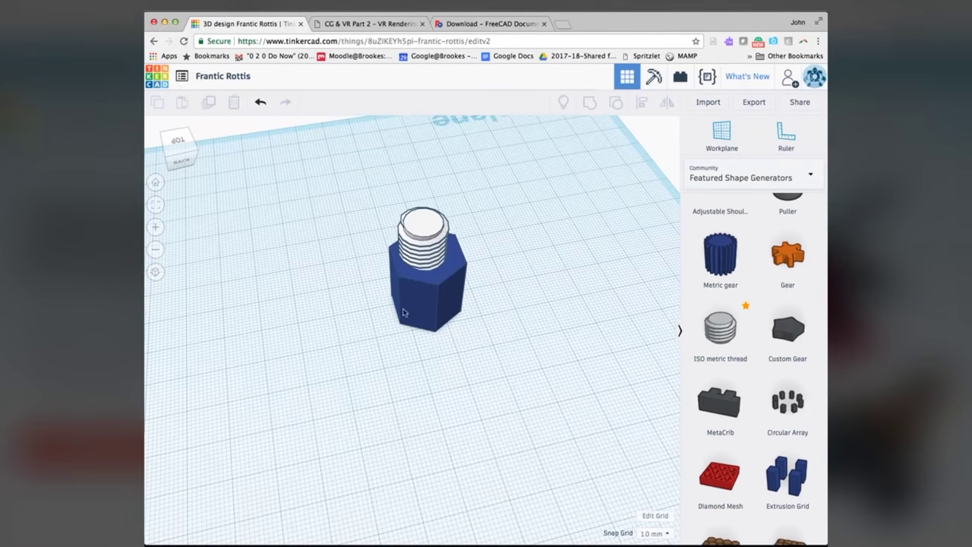
click(433, 243)
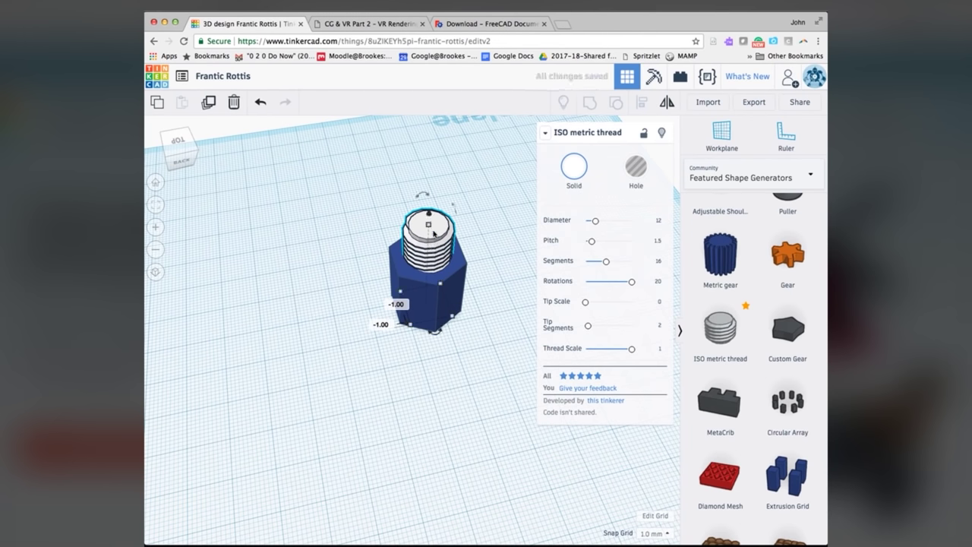
drag(434, 234, 435, 227)
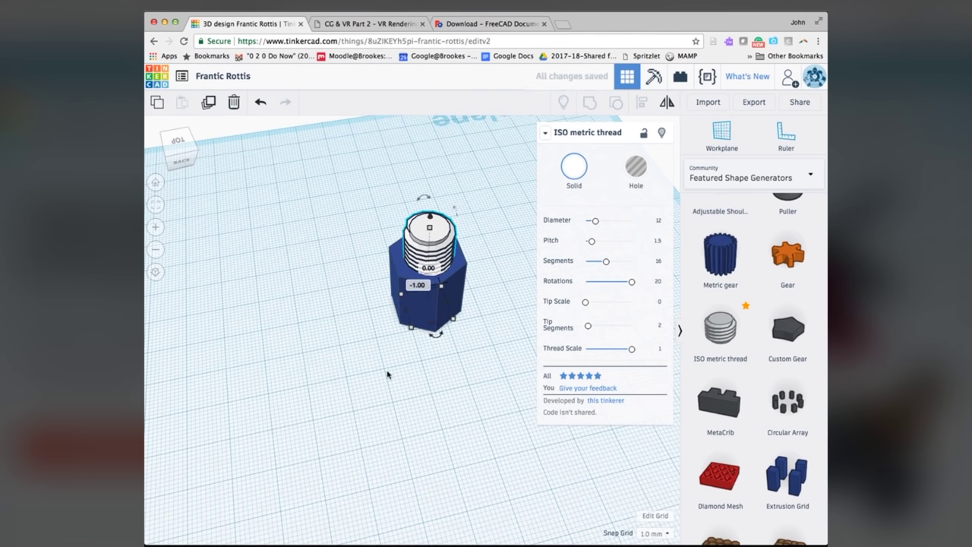
click(407, 345)
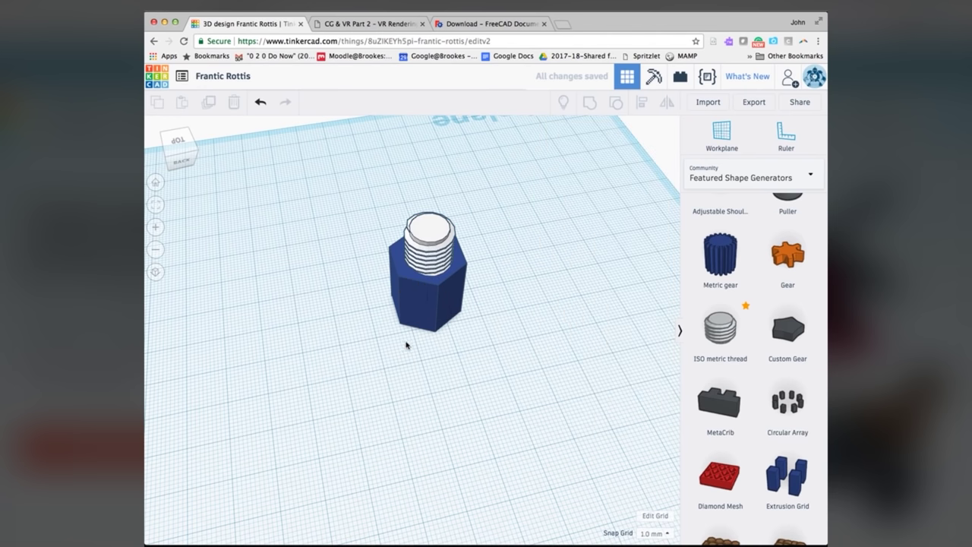
click(438, 243)
scroll(433, 232, up, 4)
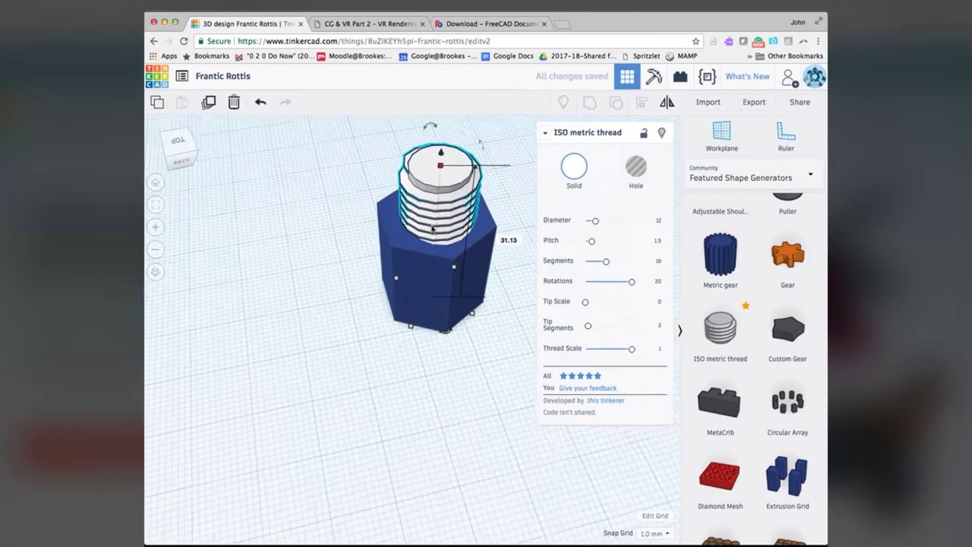
scroll(432, 228, up, 3)
scroll(438, 179, down, 5)
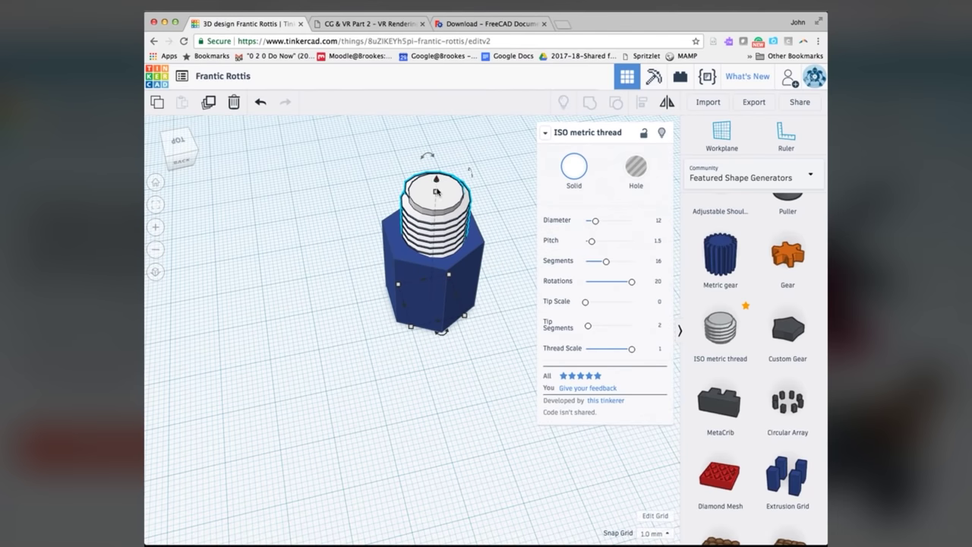
mouse_move(437, 194)
drag(437, 180, 435, 201)
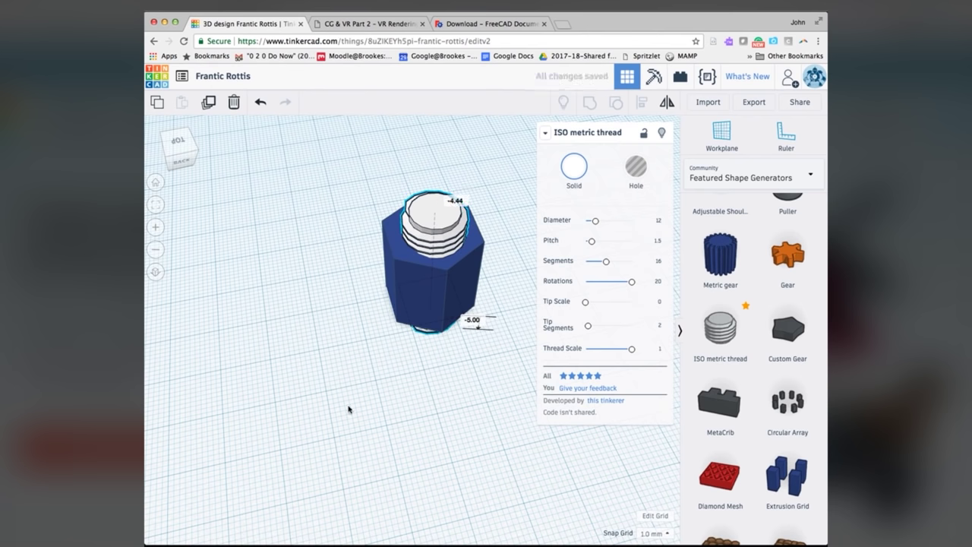
Step: Check the nut from below with the view cube's Bottom face, then a corner view
right_drag(344, 414, 416, 207)
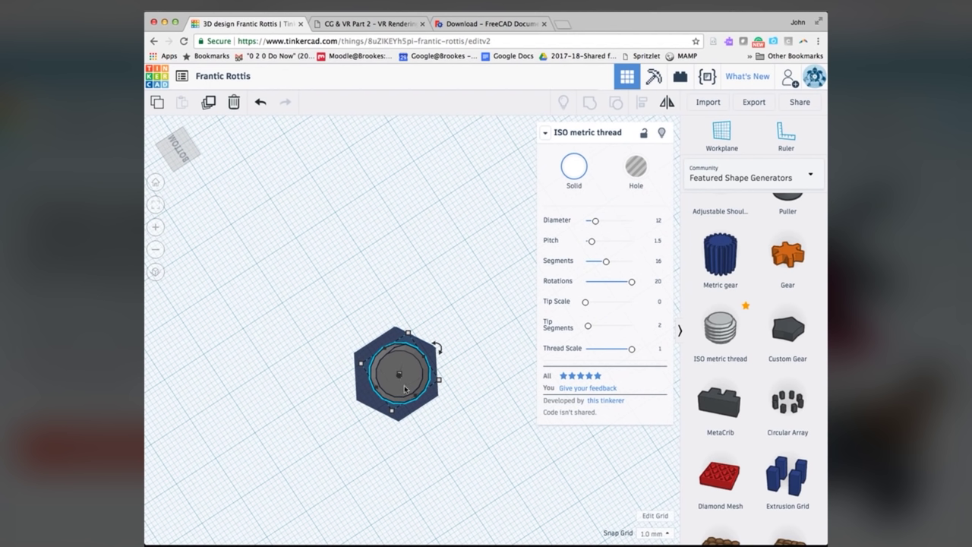
drag(405, 389, 411, 382)
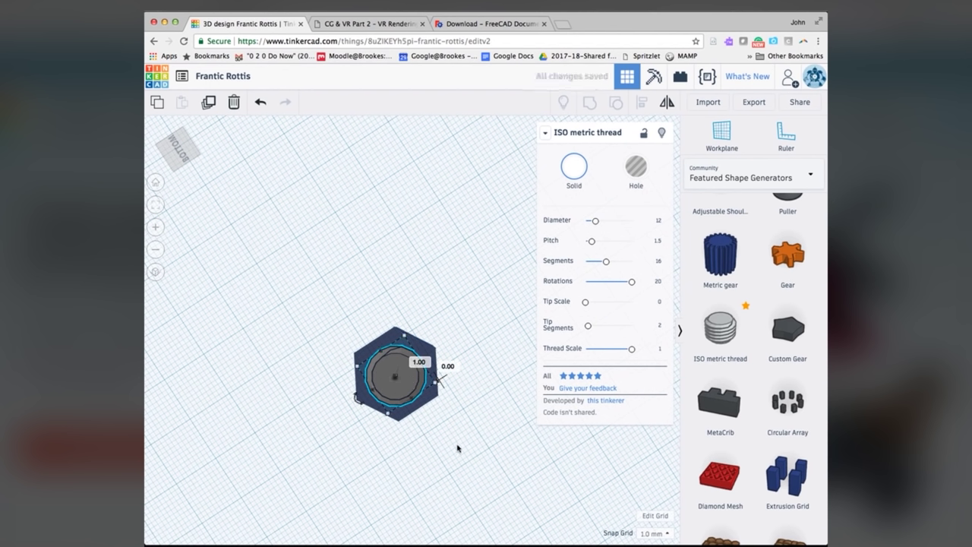
click(184, 157)
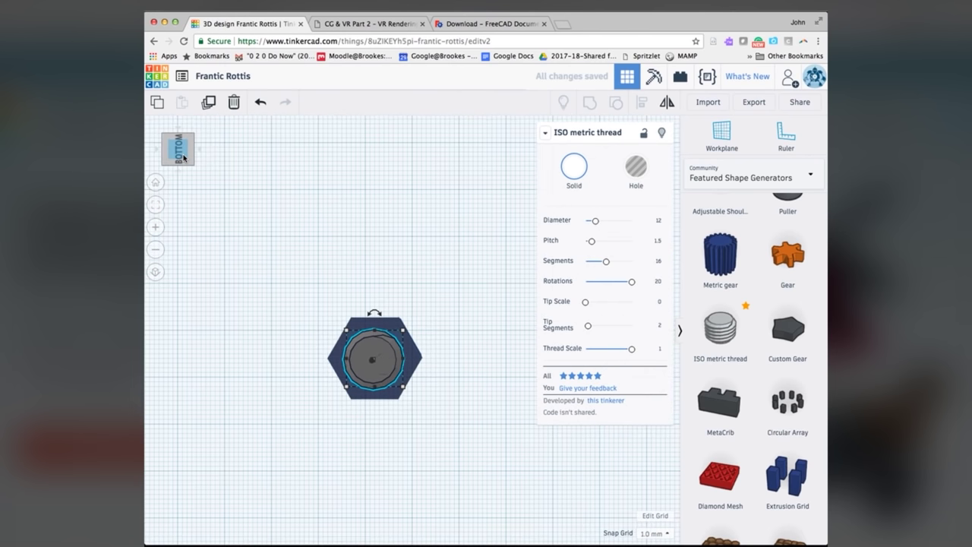
click(194, 139)
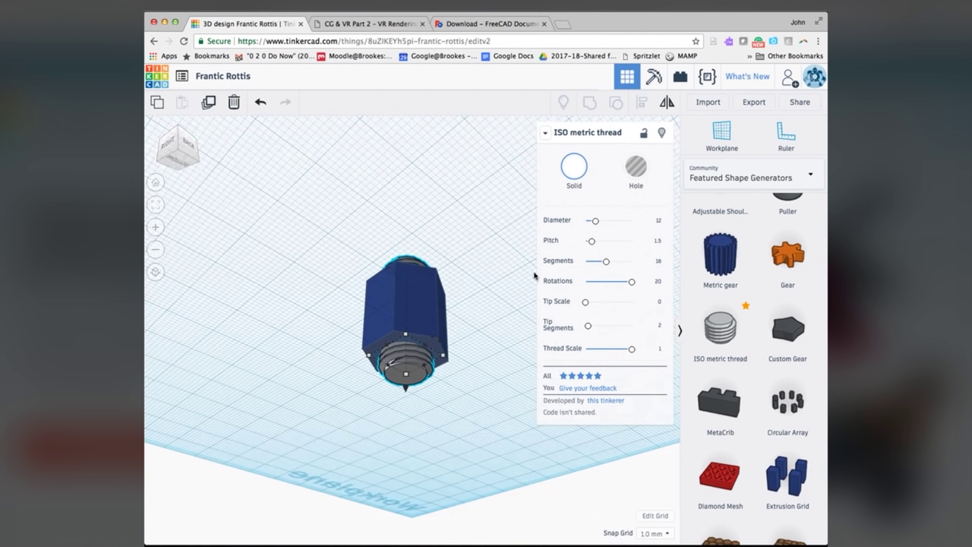
Step: Make the thread a Hole and lower the hexagonal prism's height to 12.00 mm
click(637, 181)
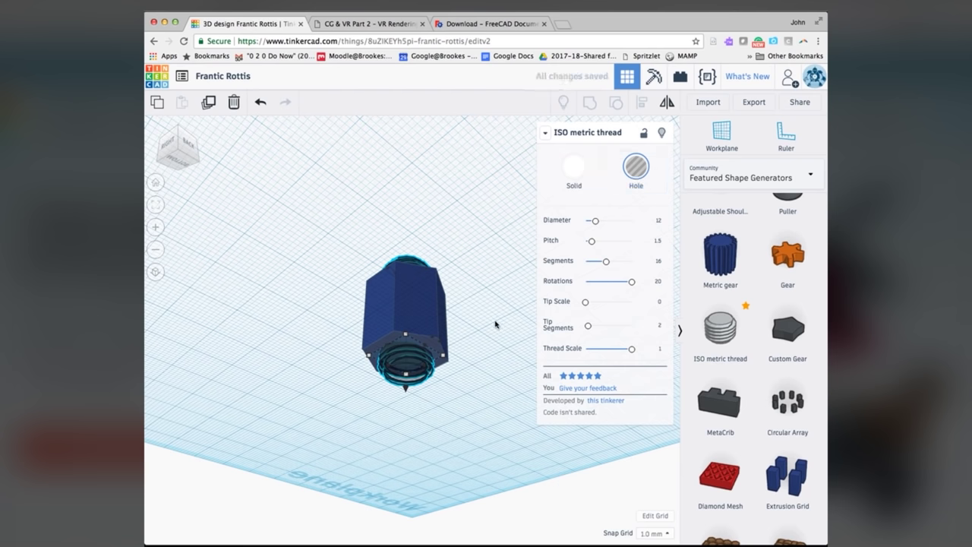
right_drag(495, 325, 462, 255)
click(454, 260)
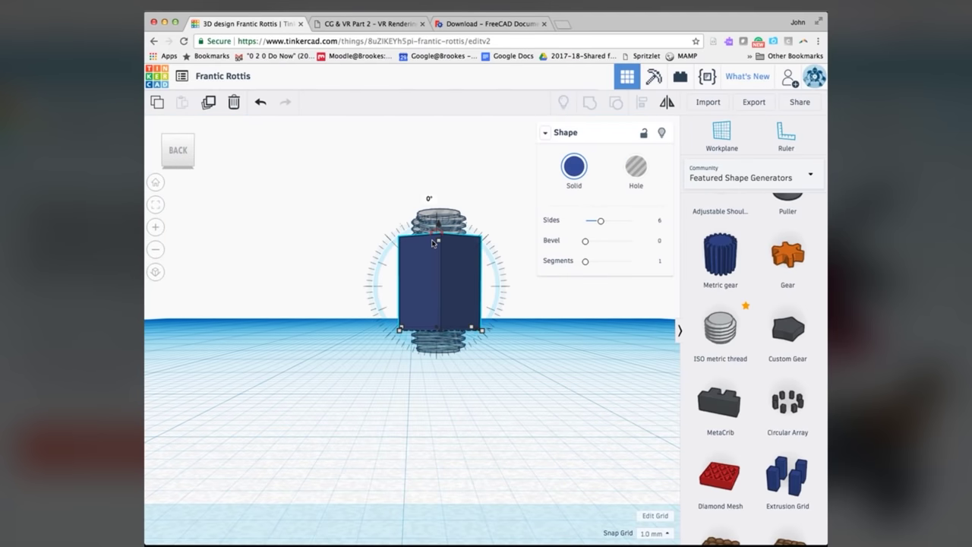
drag(437, 243, 437, 277)
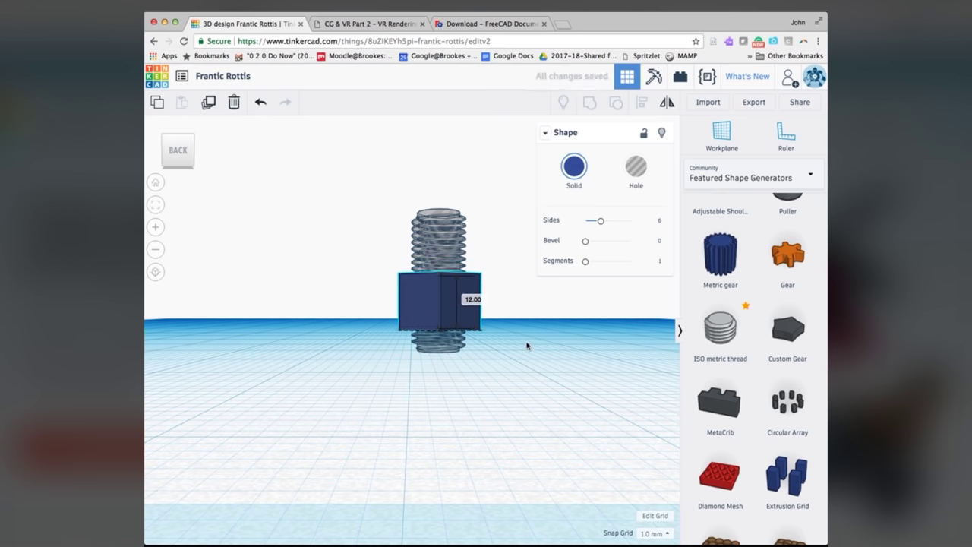
right_drag(525, 343, 437, 403)
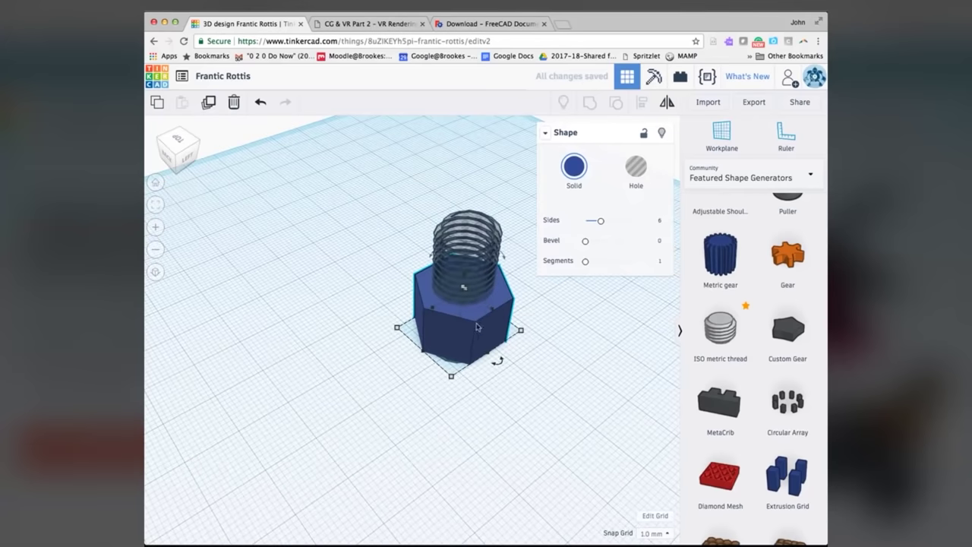
Step: Duplicate the hex nut, place the copy 32 mm to its left, and put the workplane on the copy's top face
click(206, 105)
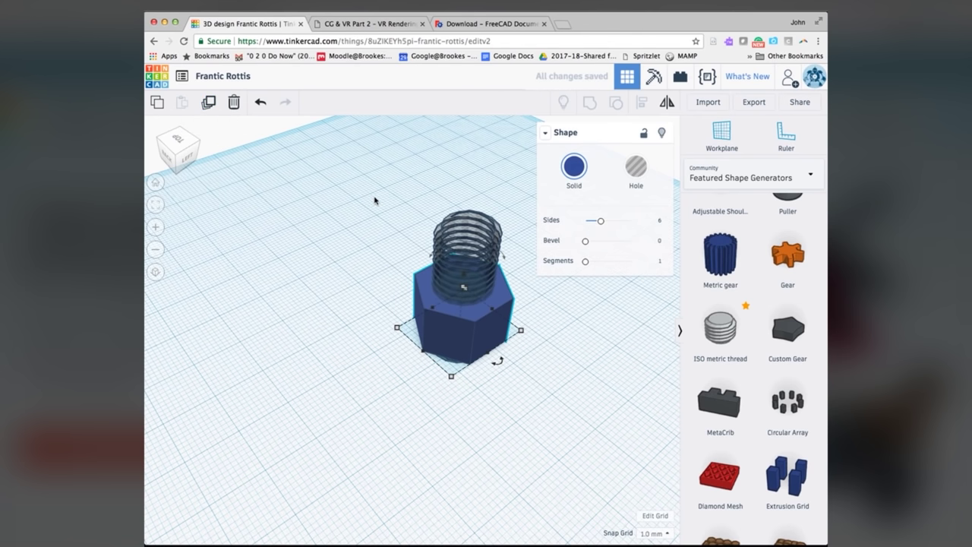
drag(453, 326, 275, 377)
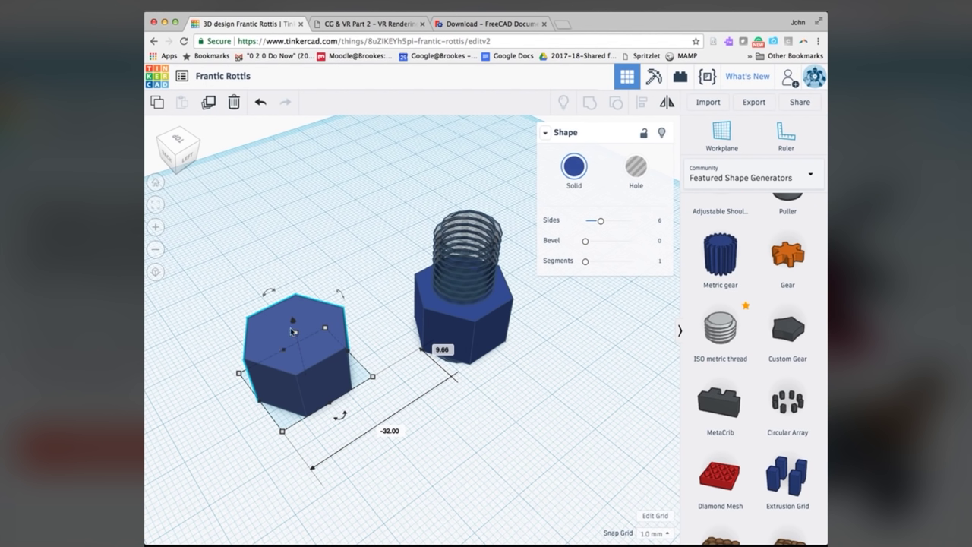
click(722, 135)
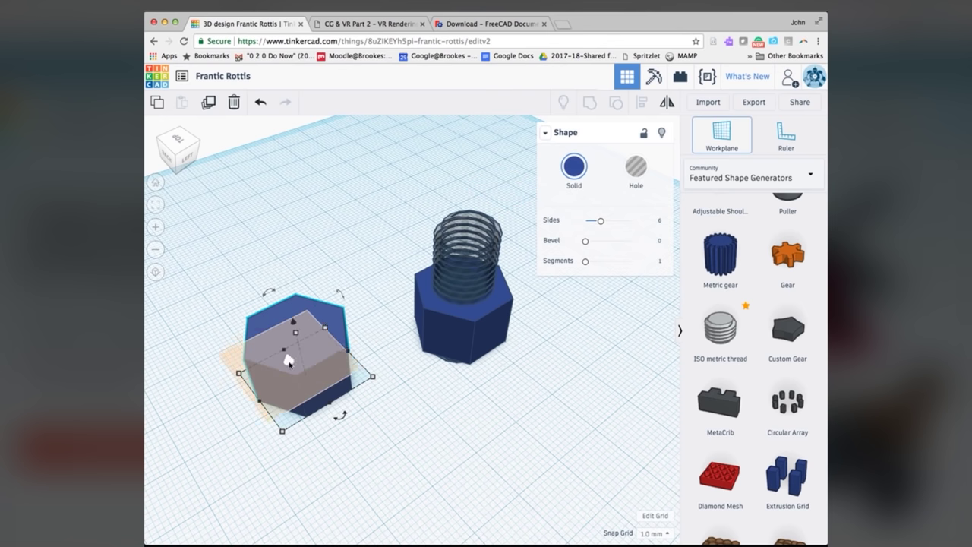
click(295, 331)
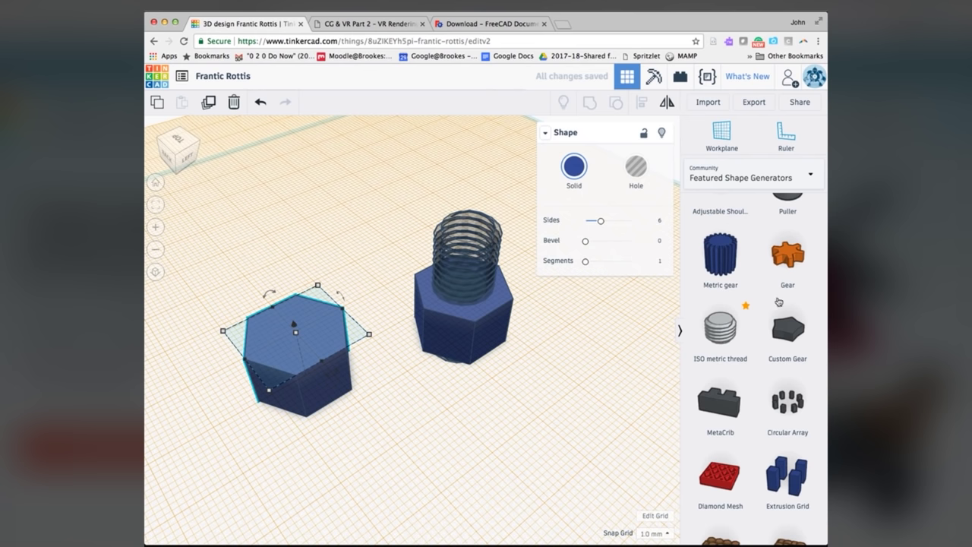
Step: Add an ISO metric thread on the copied hexagon with 15 rotations and an adjusted tip scale
drag(714, 339, 300, 337)
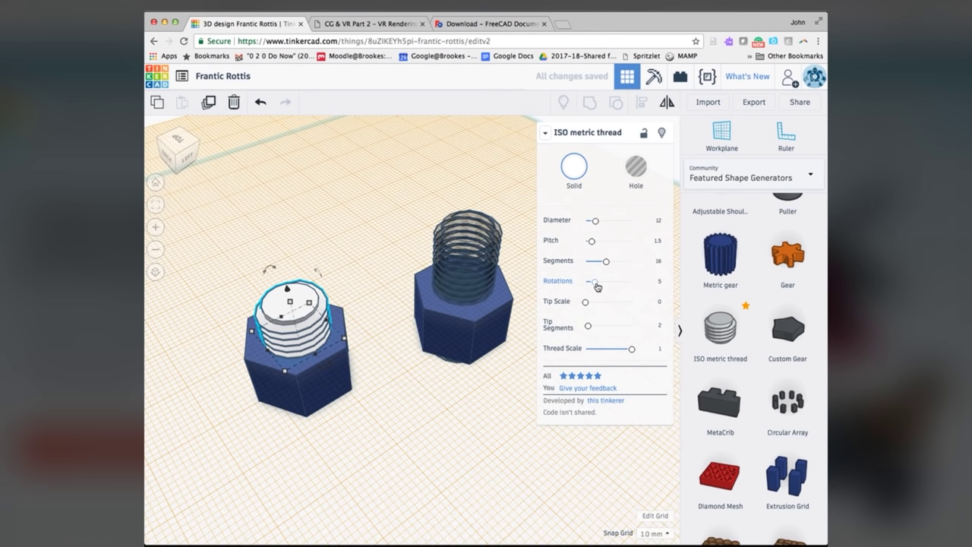
drag(597, 286, 620, 282)
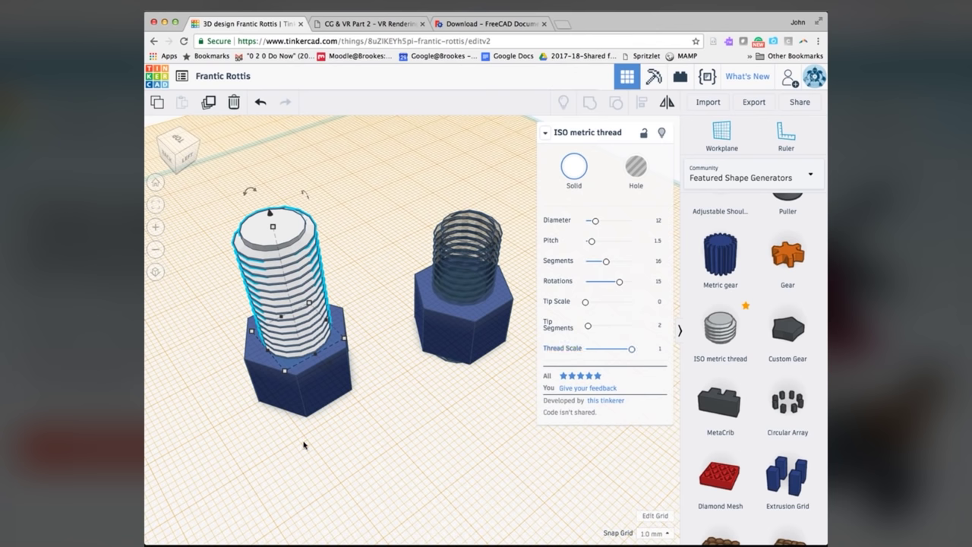
right_drag(304, 445, 458, 399)
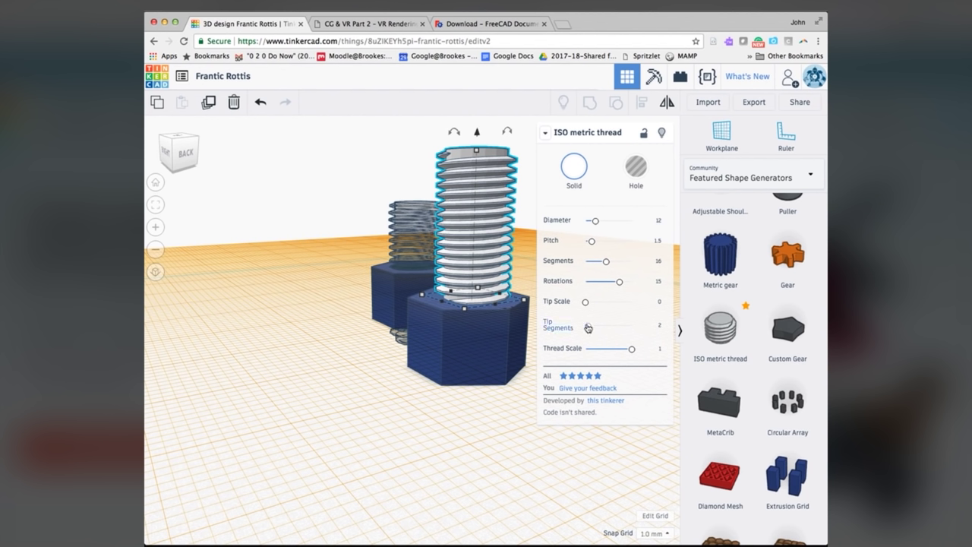
mouse_move(586, 303)
mouse_down()
mouse_move(651, 300)
mouse_move(570, 301)
mouse_up()
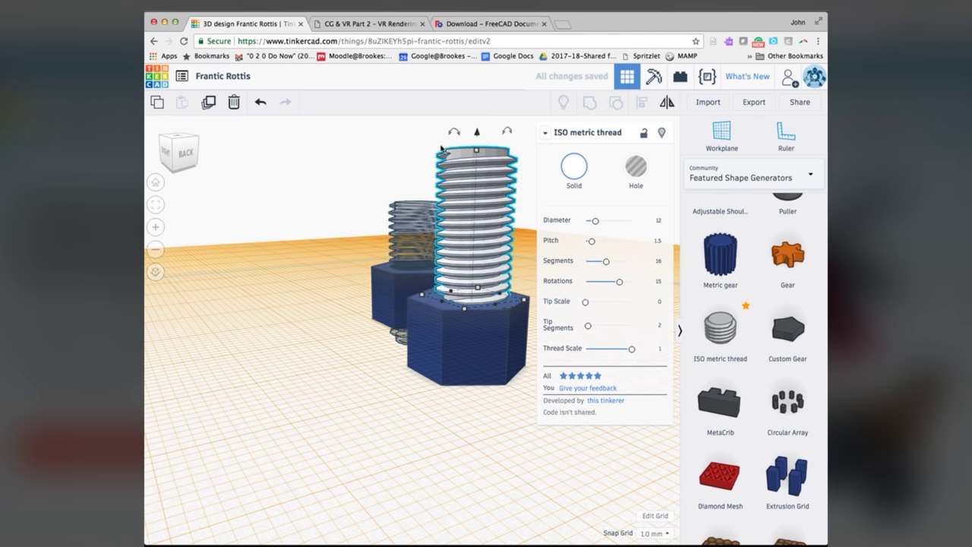
Step: Nudge the bolt's hex base into line with the thread
right_drag(343, 326, 183, 310)
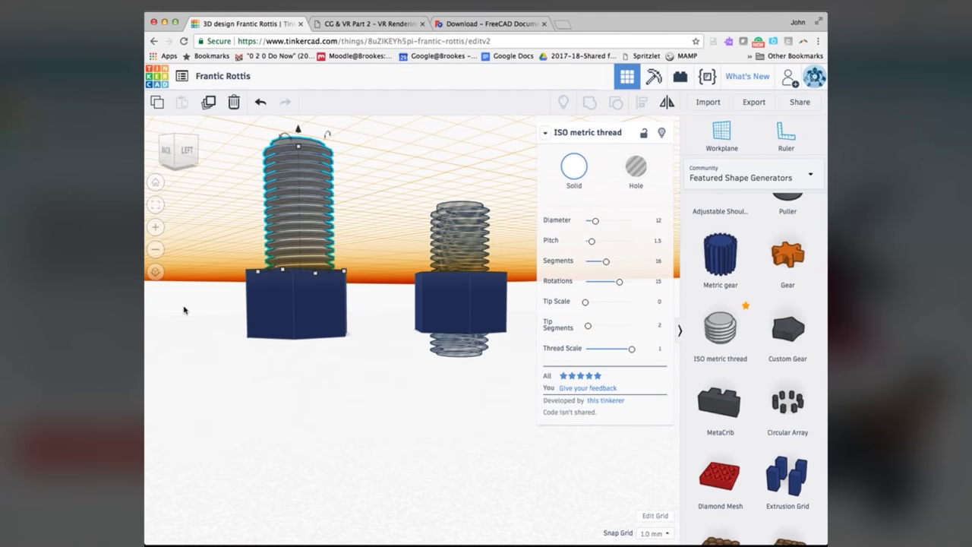
click(279, 299)
drag(283, 300, 290, 300)
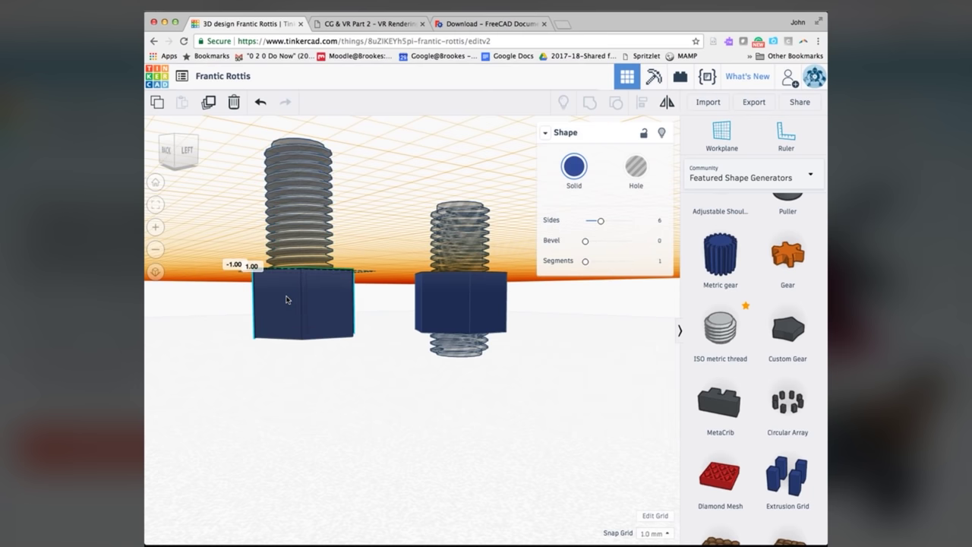
right_drag(250, 362, 371, 396)
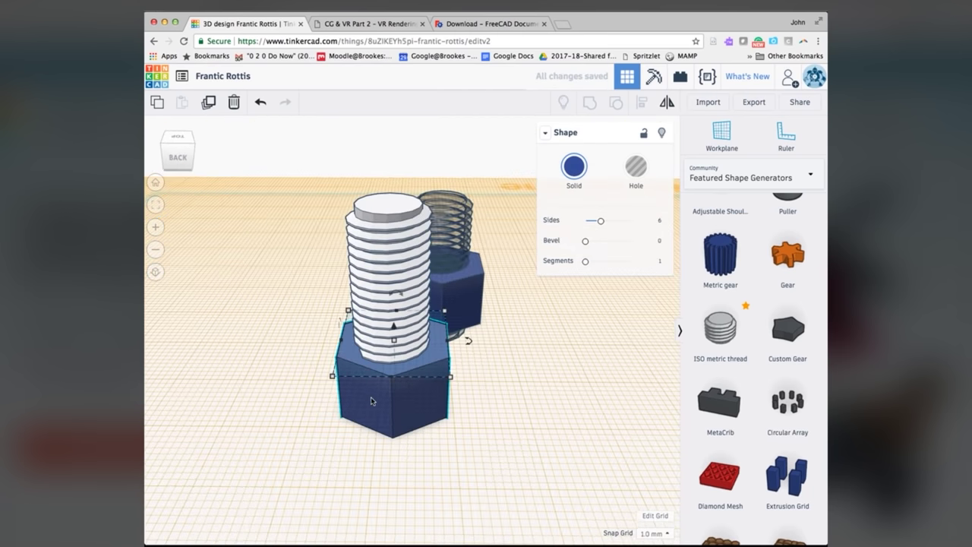
Step: Export everything in the design as the STL file Frantic Rottis.stl
click(754, 104)
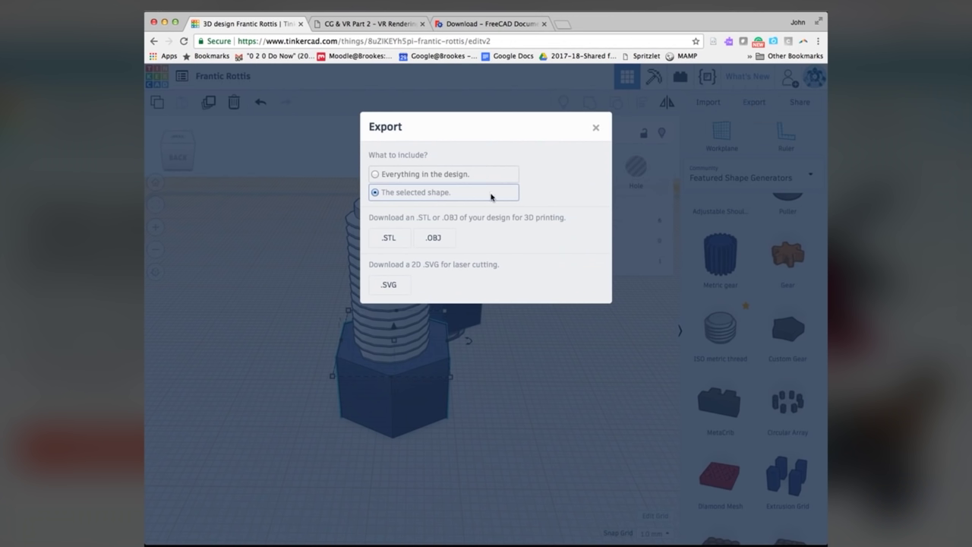
click(409, 177)
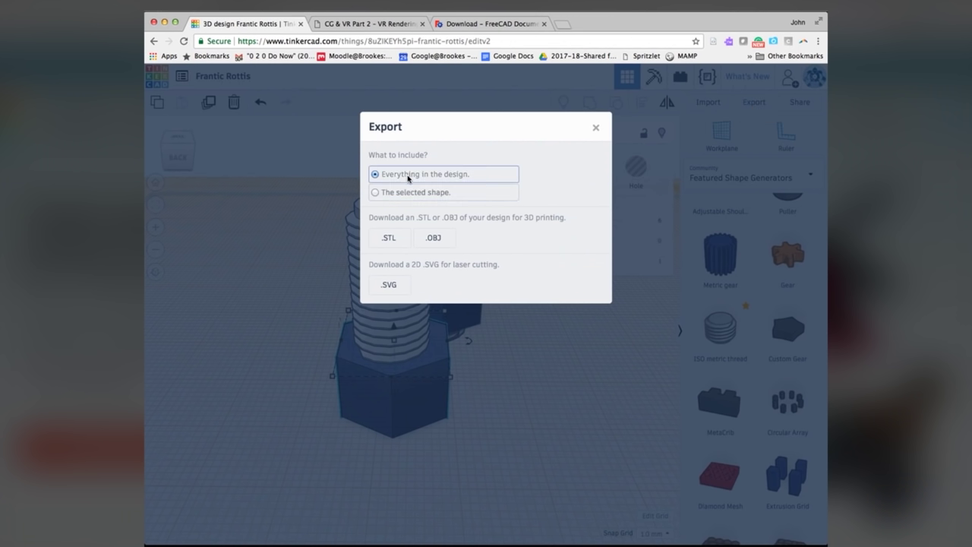
click(389, 238)
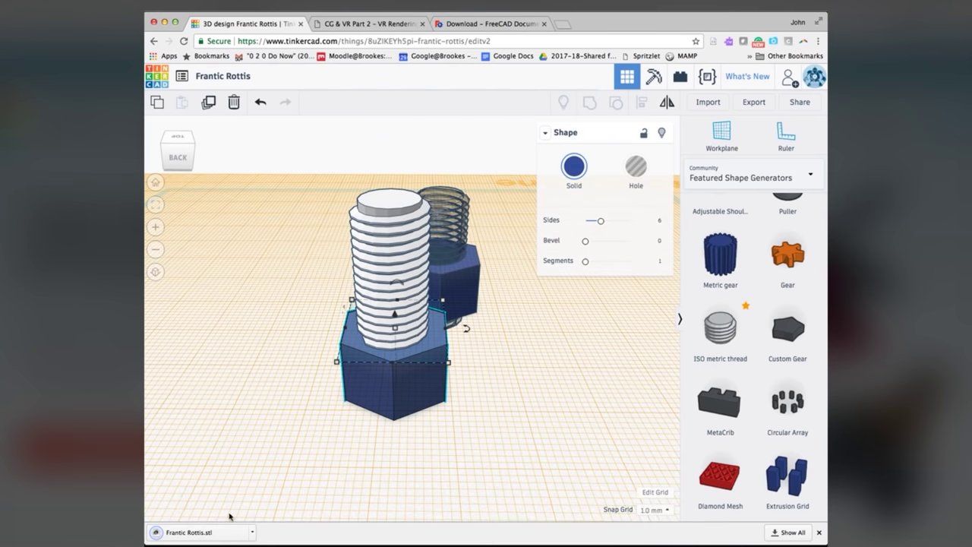
Step: Show the downloaded Frantic Rottis.stl in its Downloads folder
click(190, 533)
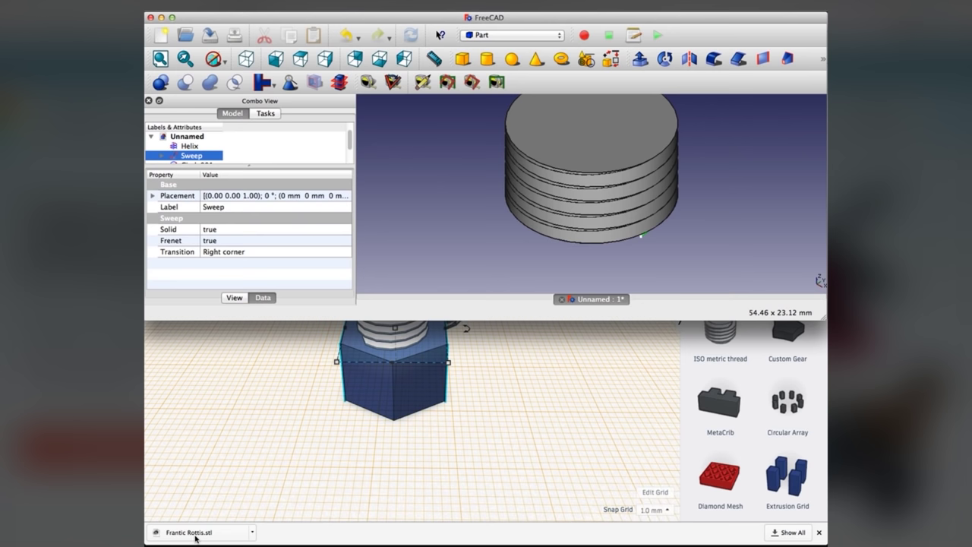
click(252, 532)
click(276, 518)
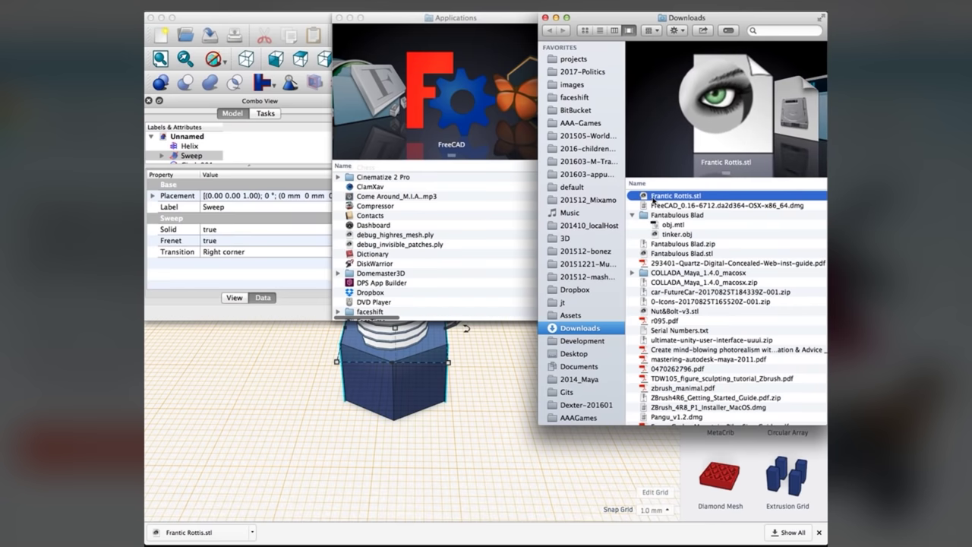
Step: Open Frantic Rottis.stl in FreeCAD, hide FreeCAD, then list the apps that can open it, including XYZware
double_click(654, 197)
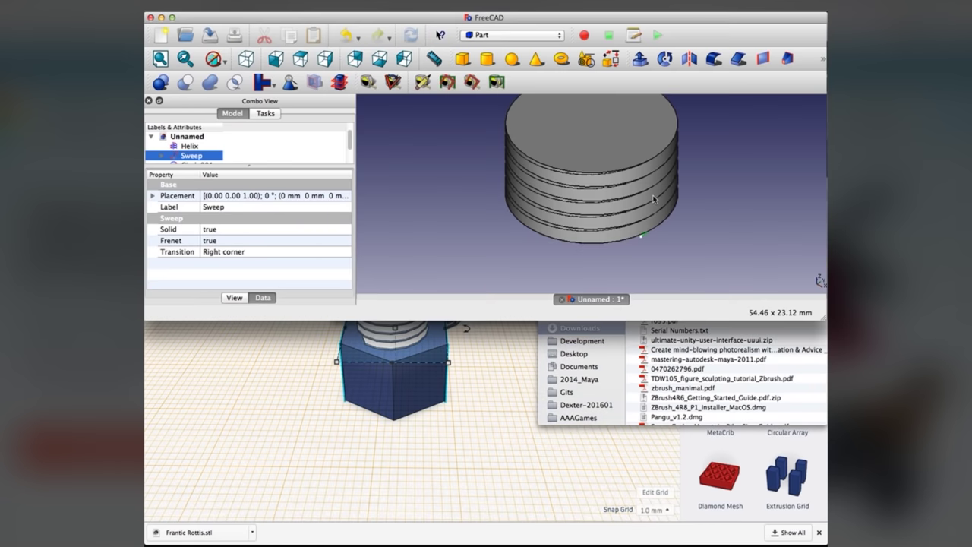
click(161, 16)
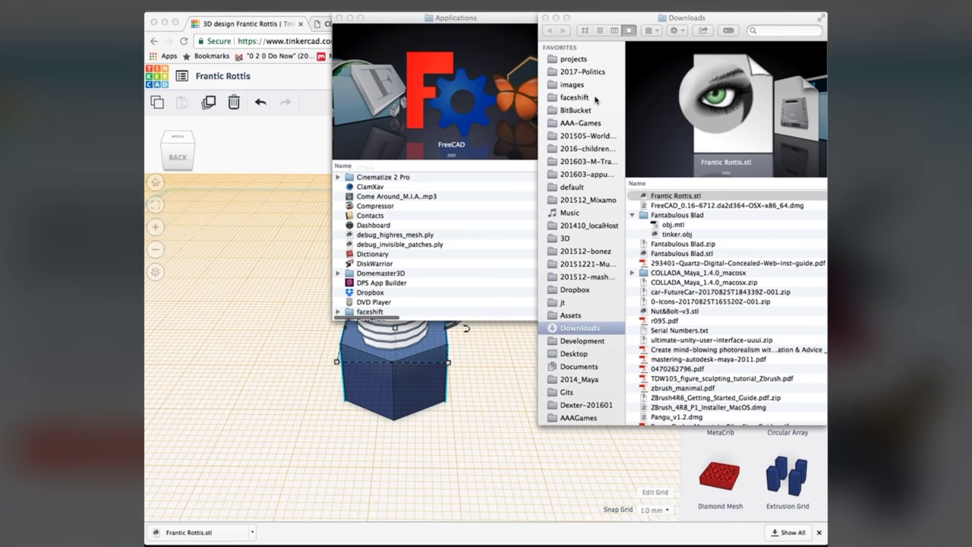
right_click(670, 197)
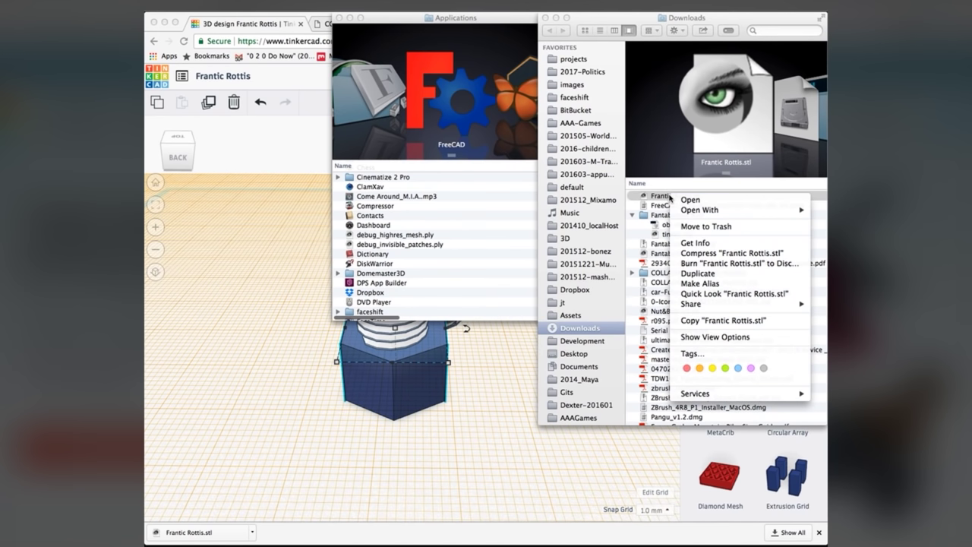
mouse_move(691, 212)
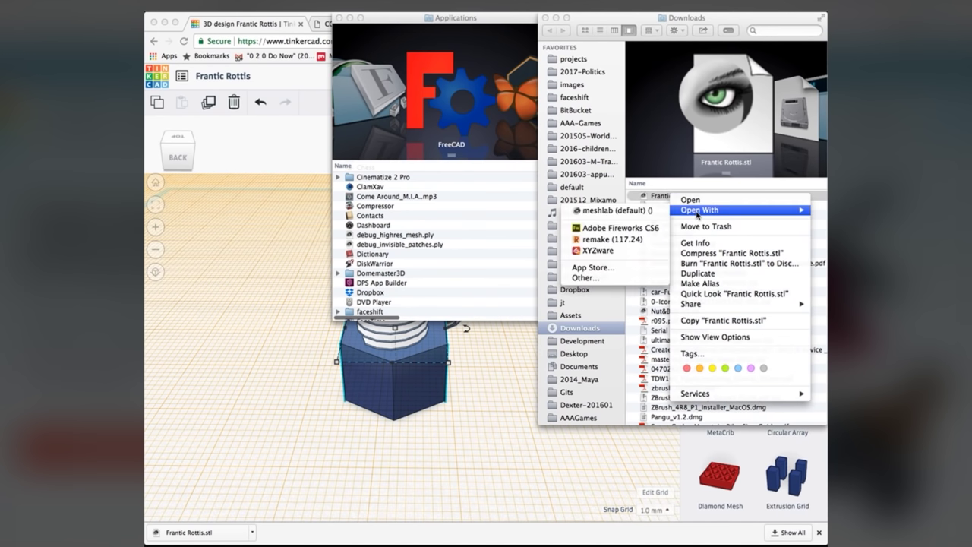
Step: Preview Frantic Rottis.stl in XYZware, then quit XYZware and return to the Tinkercad design
click(631, 252)
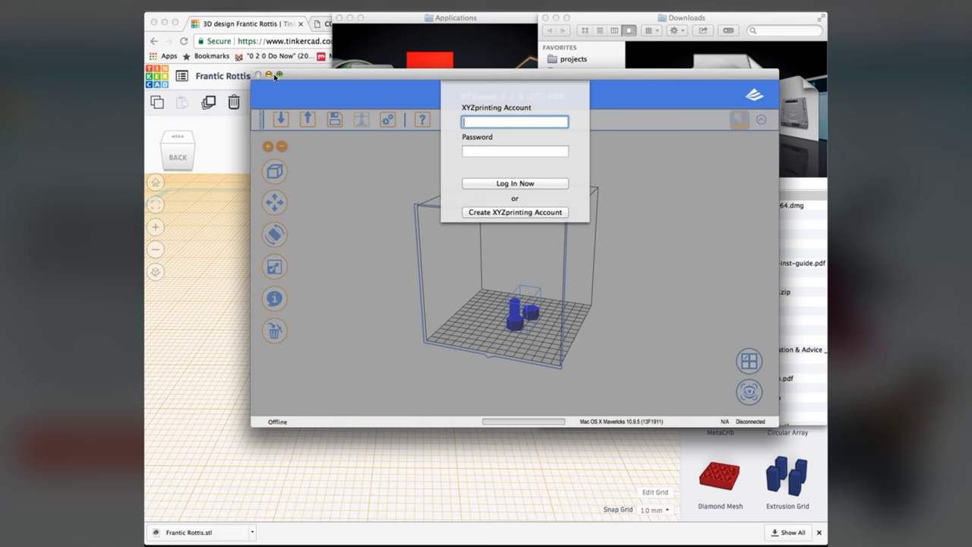
click(199, 6)
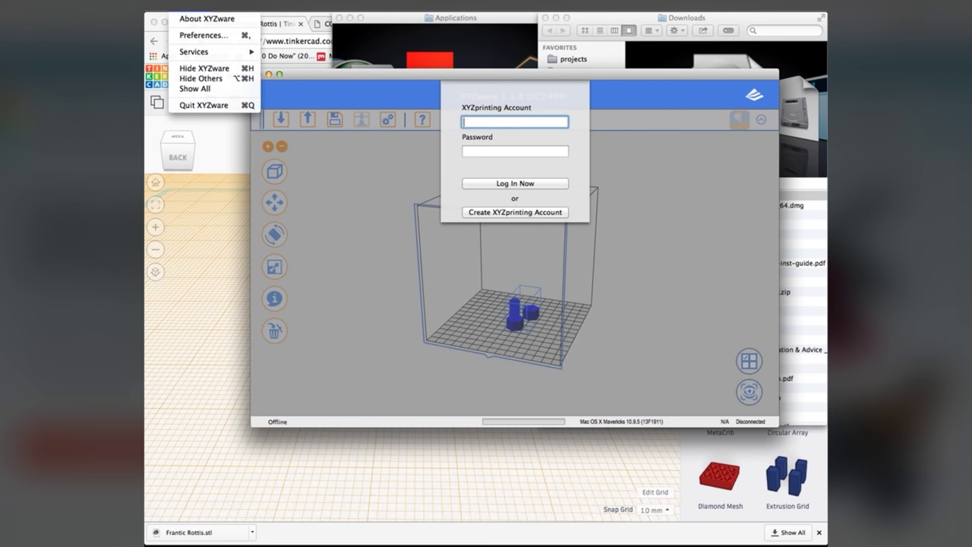
click(196, 104)
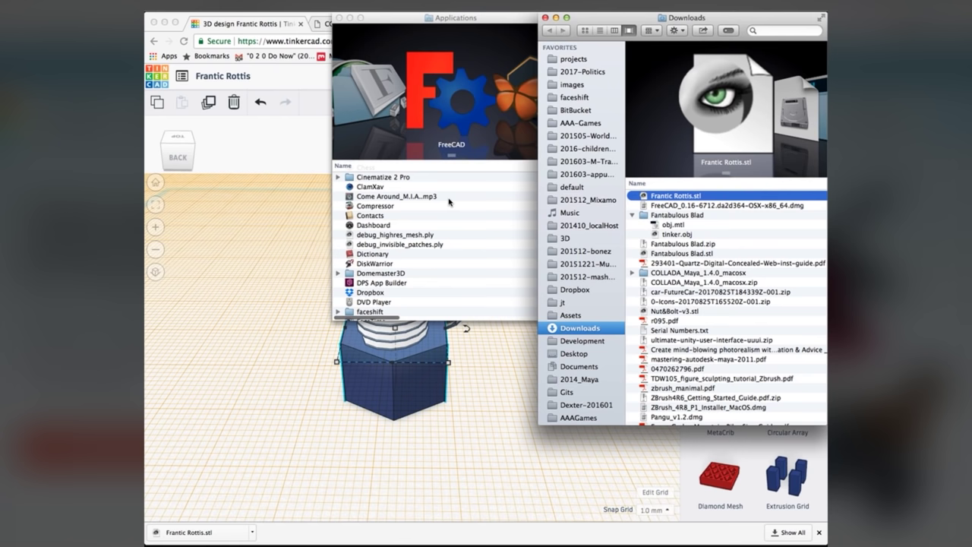
click(297, 160)
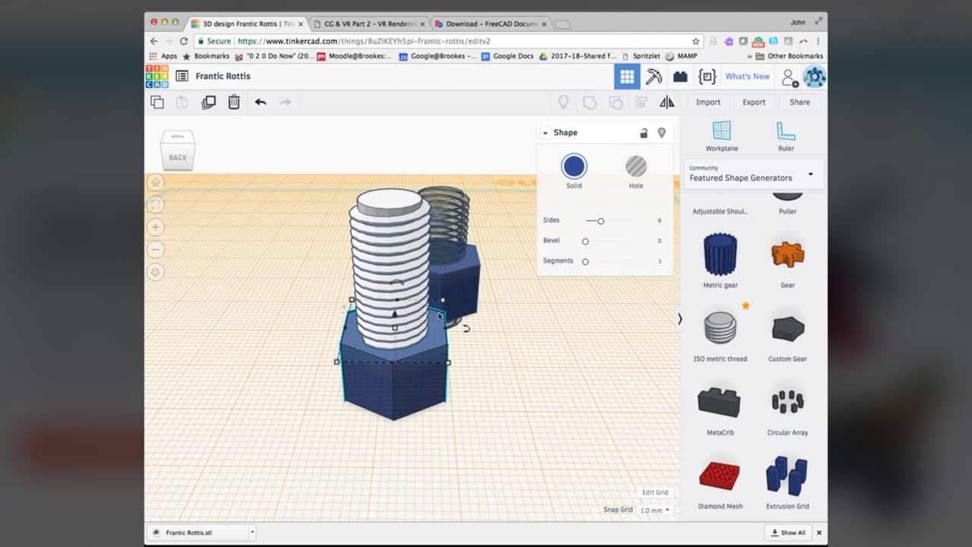
Step: Deselect the nut, view bolt and nut from a low side angle, and browse Community Shape Generators
click(492, 353)
right_drag(492, 353, 410, 331)
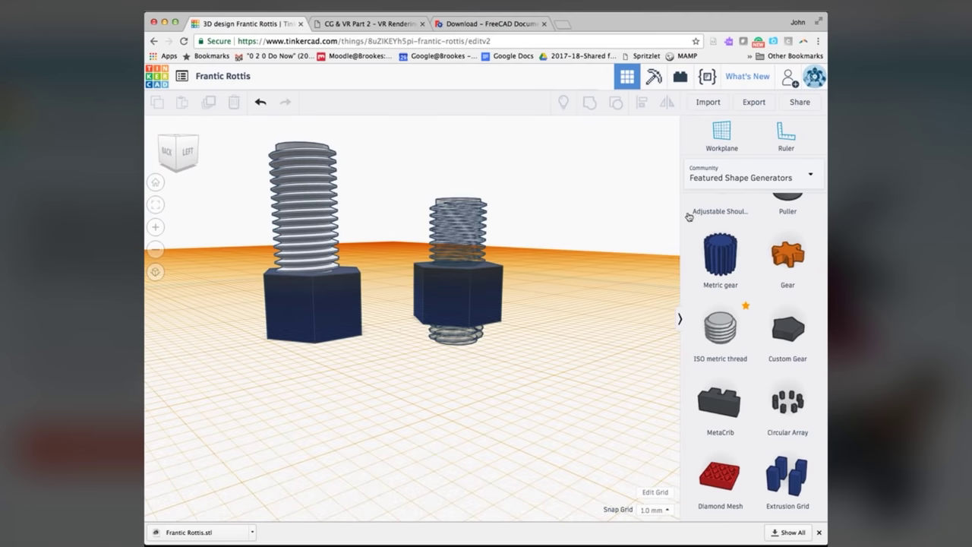
click(725, 183)
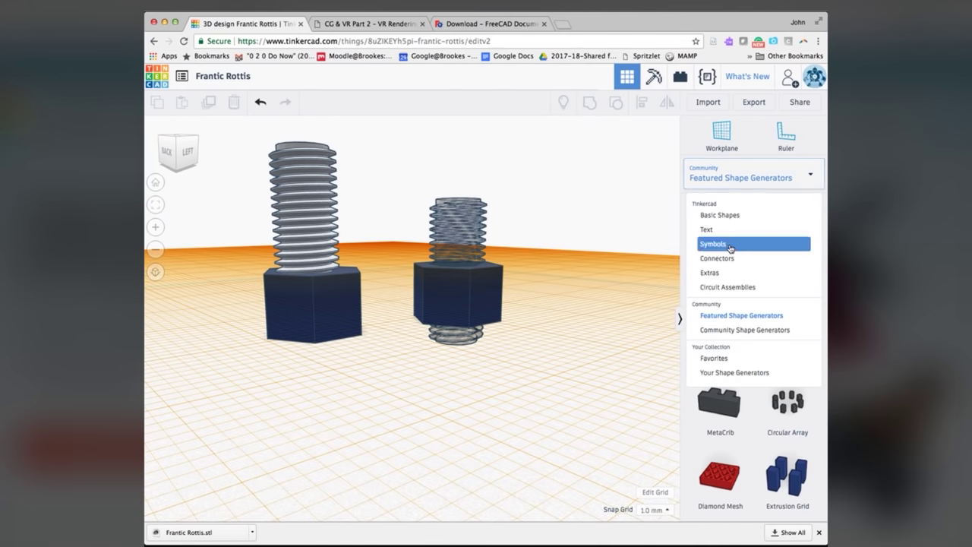
click(723, 330)
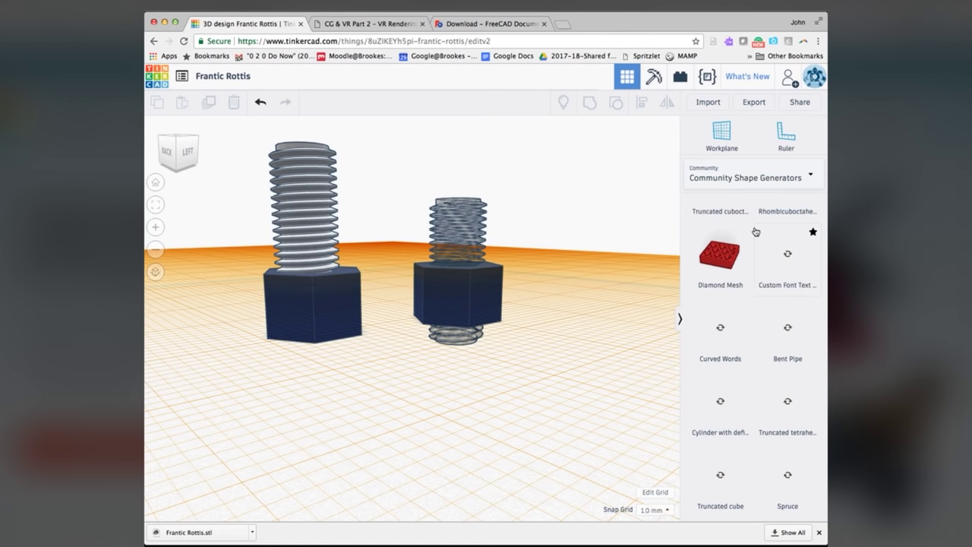
scroll(756, 234, up, 5)
scroll(756, 232, up, 5)
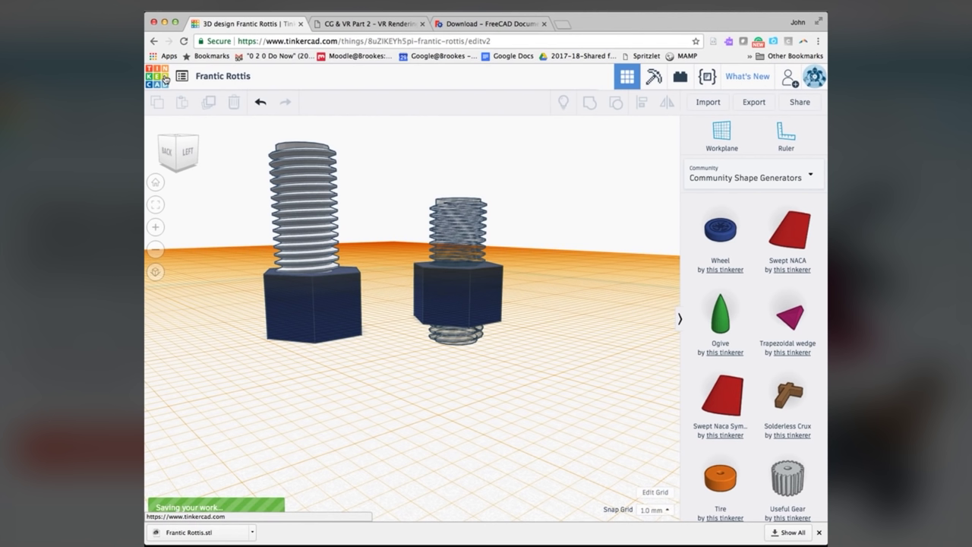
Step: Go back to the dashboard, view the Copy of ISO metric screw threads details, then close them
click(183, 79)
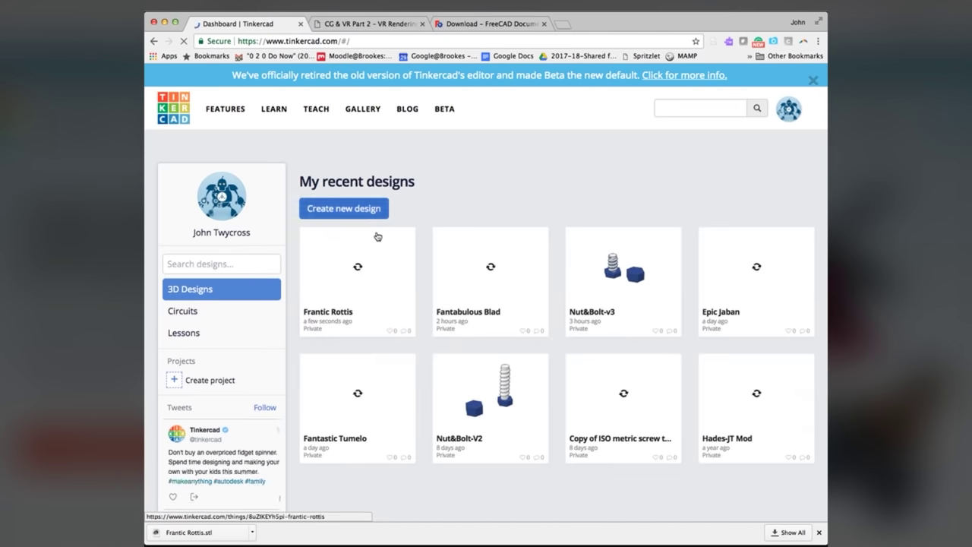
mouse_move(621, 402)
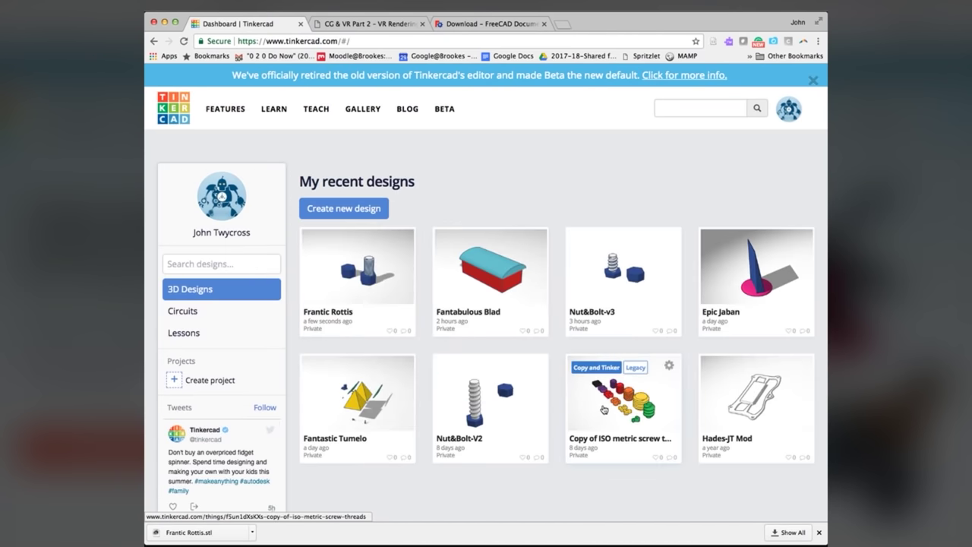
click(621, 401)
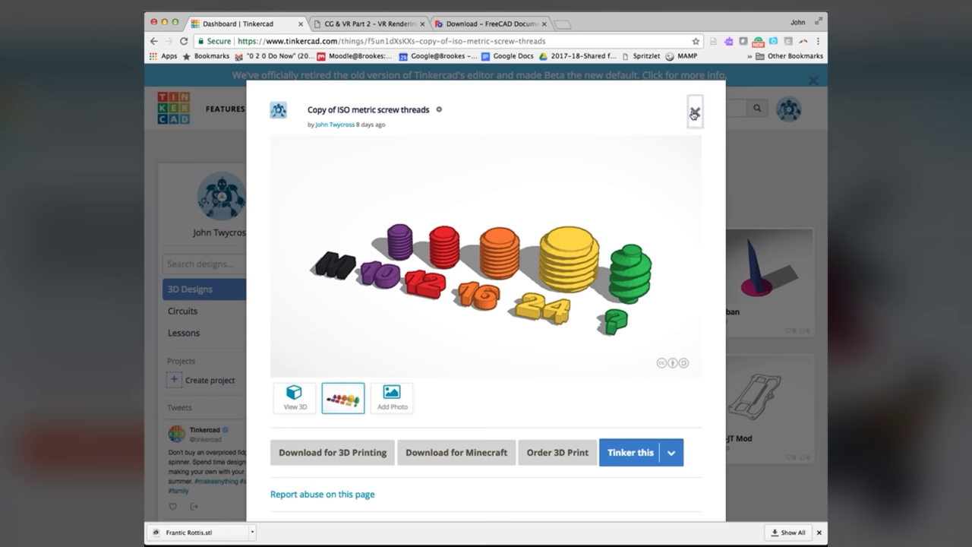
click(693, 112)
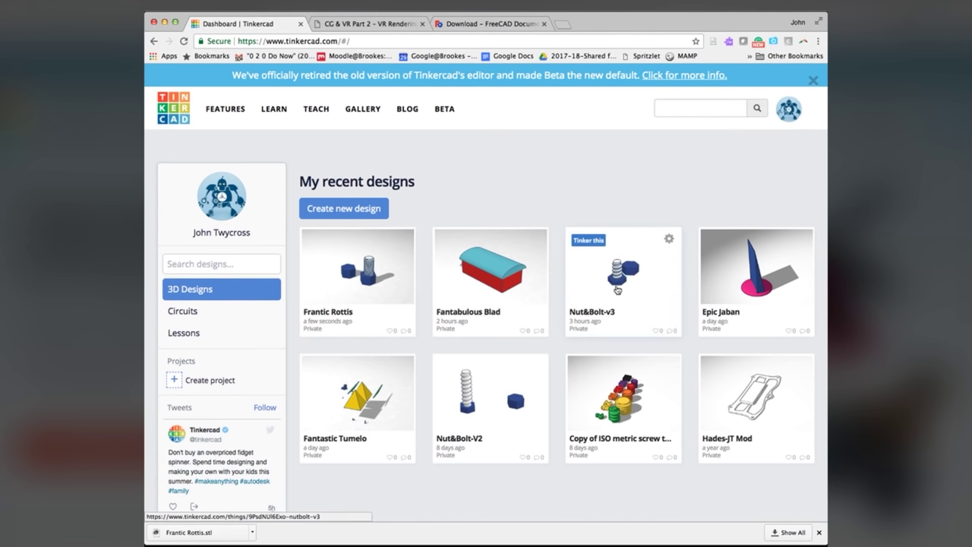
Step: Open the Nut&Bolt-v3 design's details and choose Tinker this to edit it
click(618, 289)
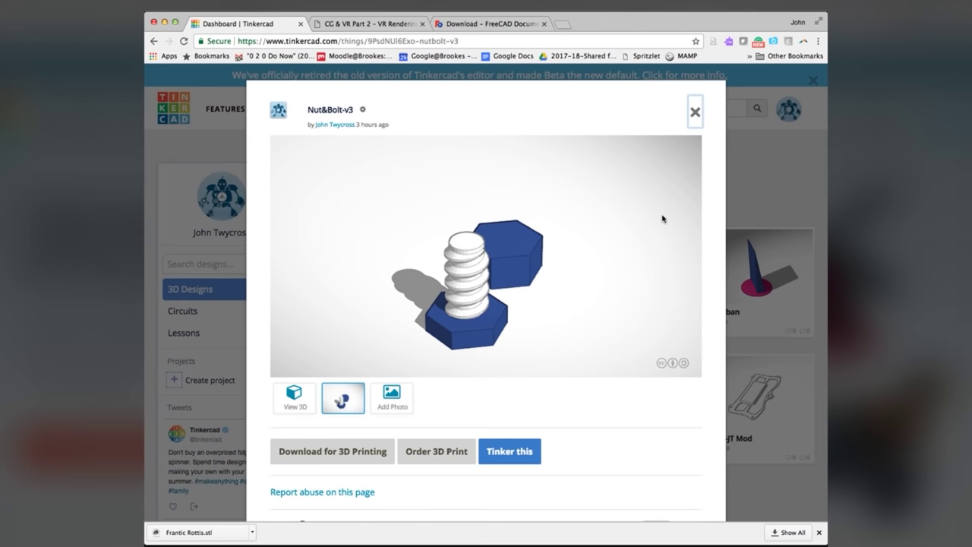
click(528, 451)
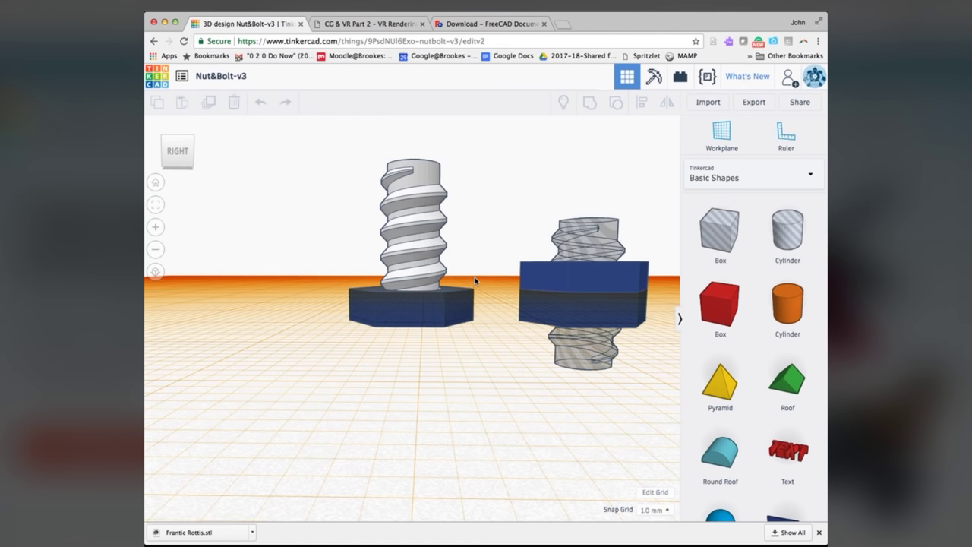
Step: Check the bolt and nut thread settings (diameter 12.5, pitch 1.5, 5 rotations), then select the nut with its thread
click(409, 238)
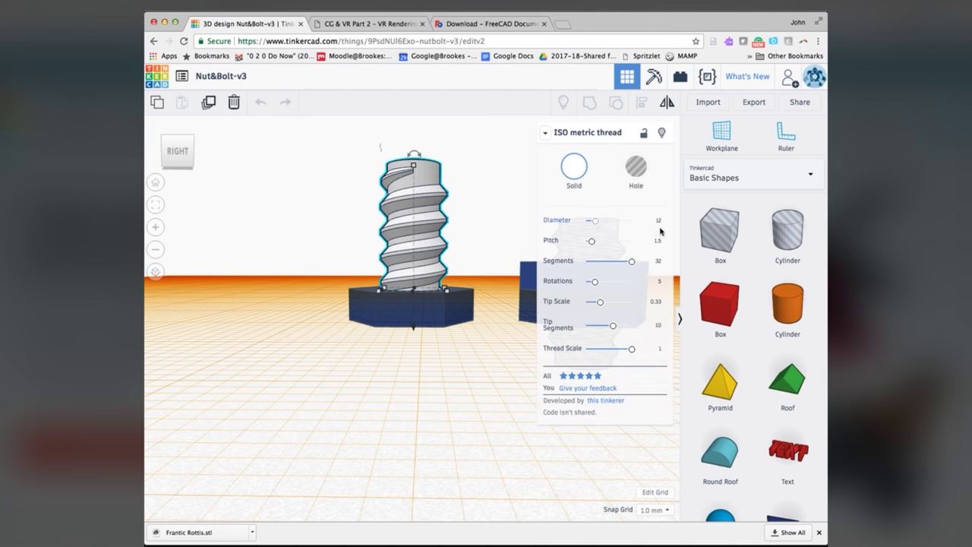
click(509, 195)
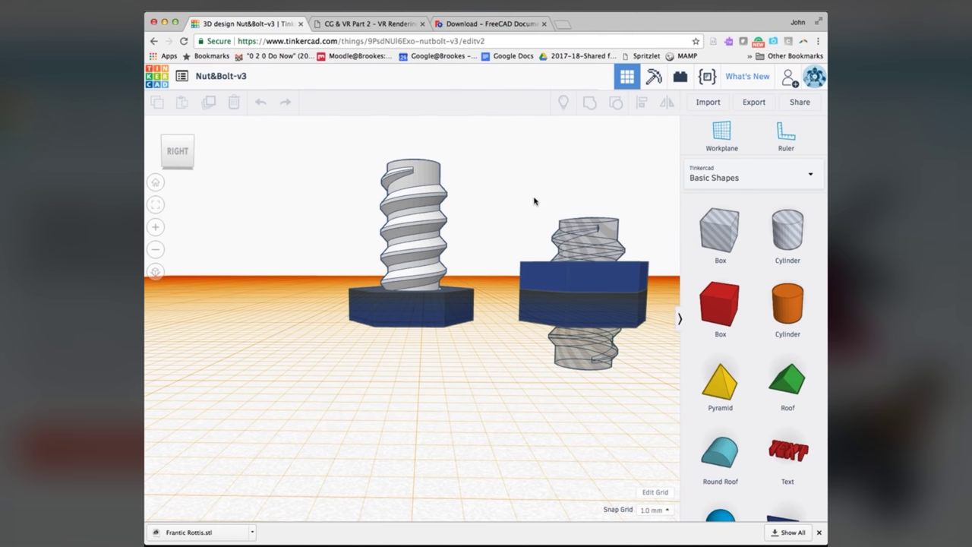
click(585, 236)
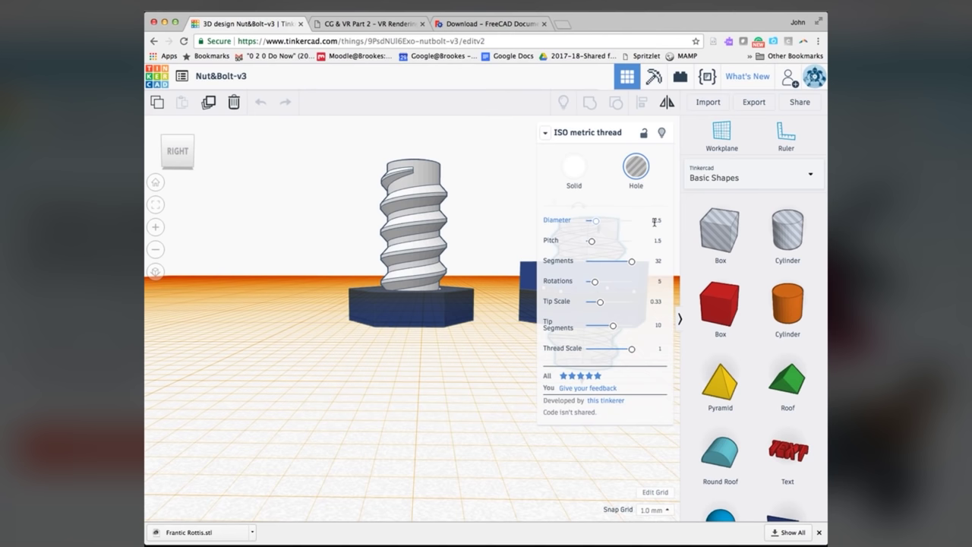
click(507, 240)
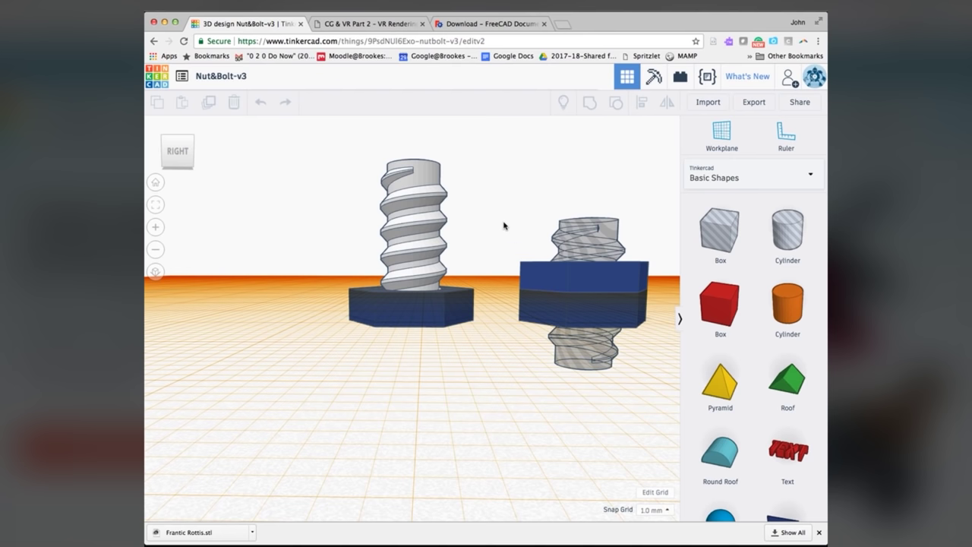
drag(507, 224, 580, 305)
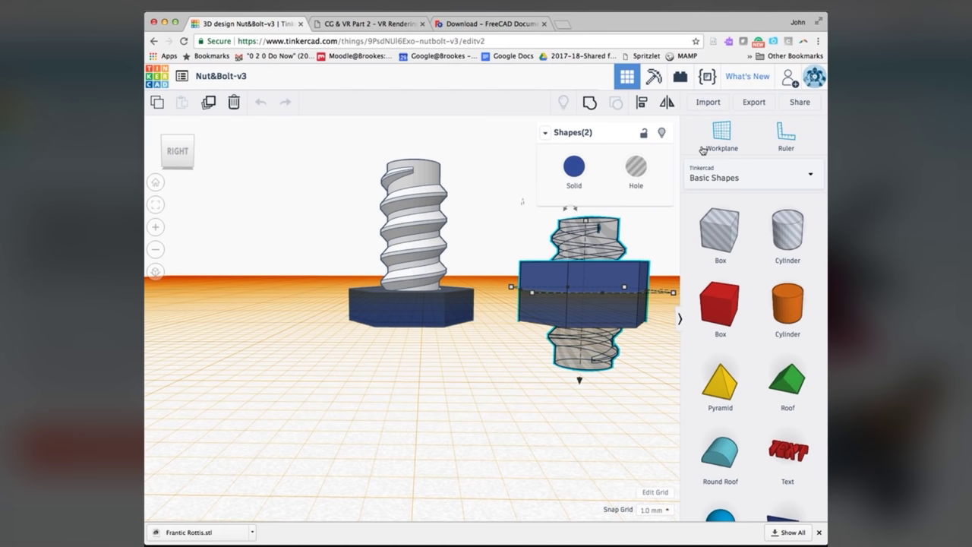
click(755, 102)
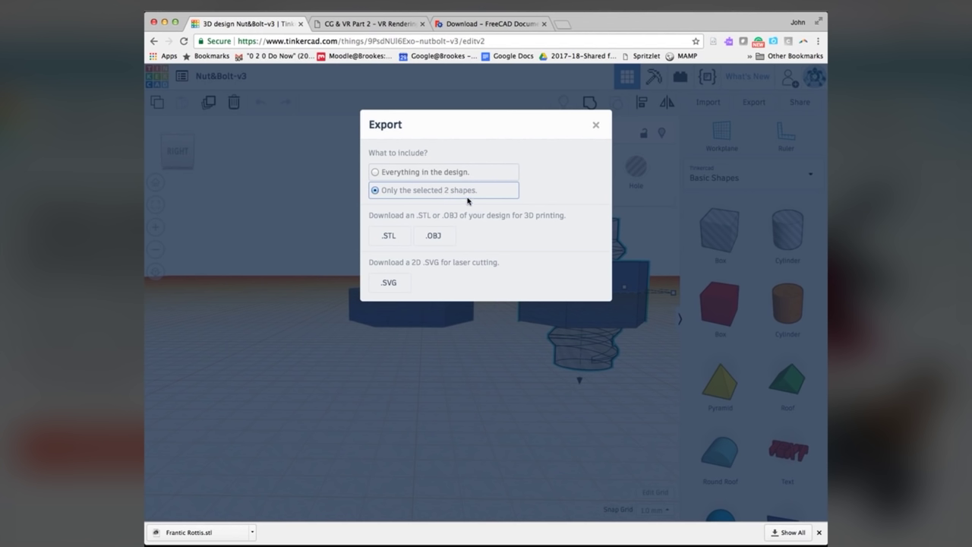
click(597, 126)
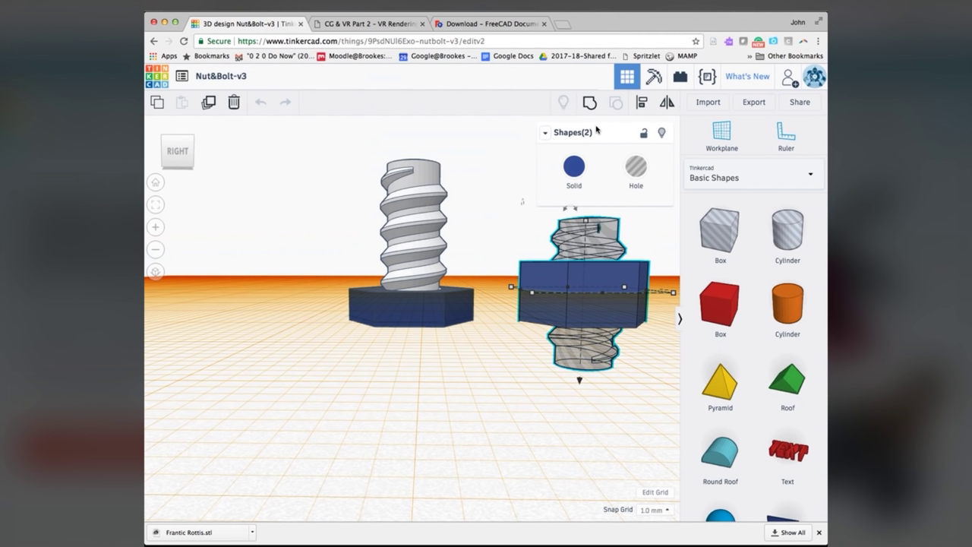